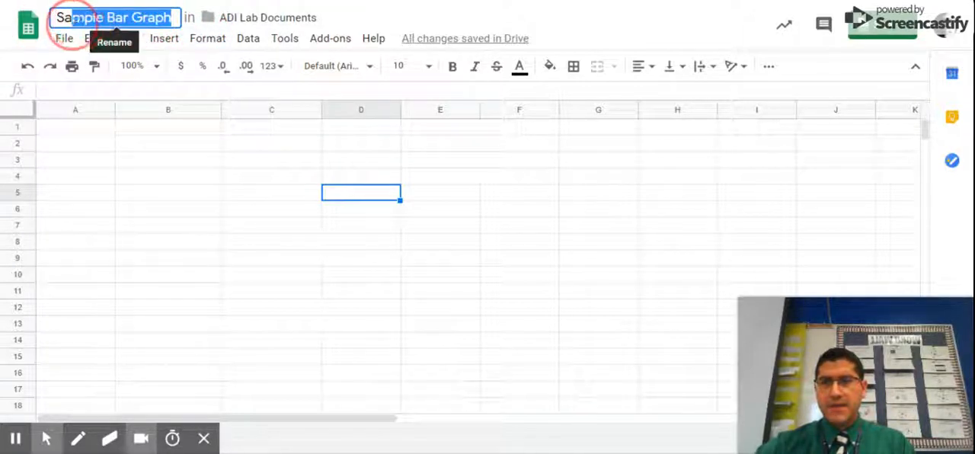
click(46, 441)
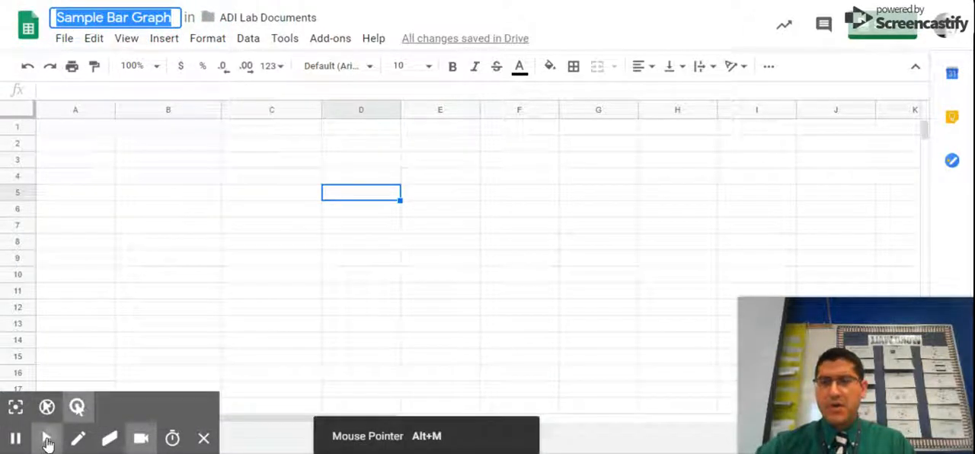
click(47, 443)
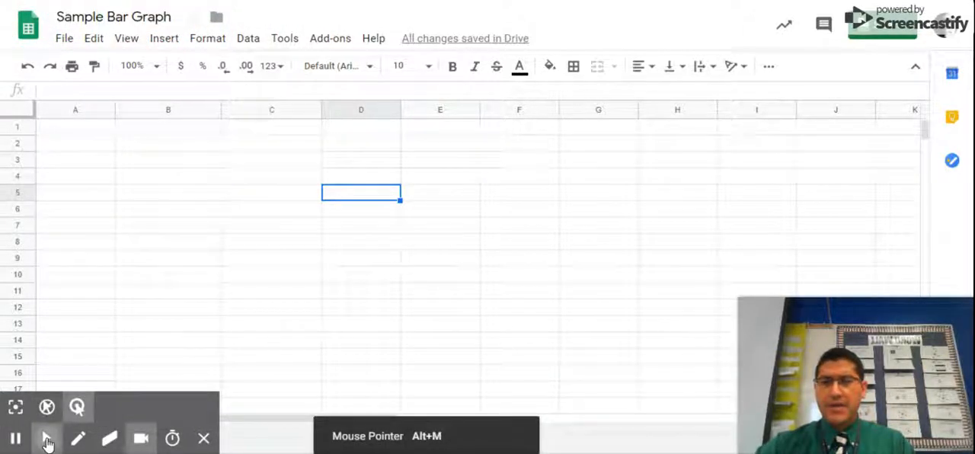
- Enter the header "Reactions" in A1 and number the reactions 1 to 4 in A2:A5
click(85, 133)
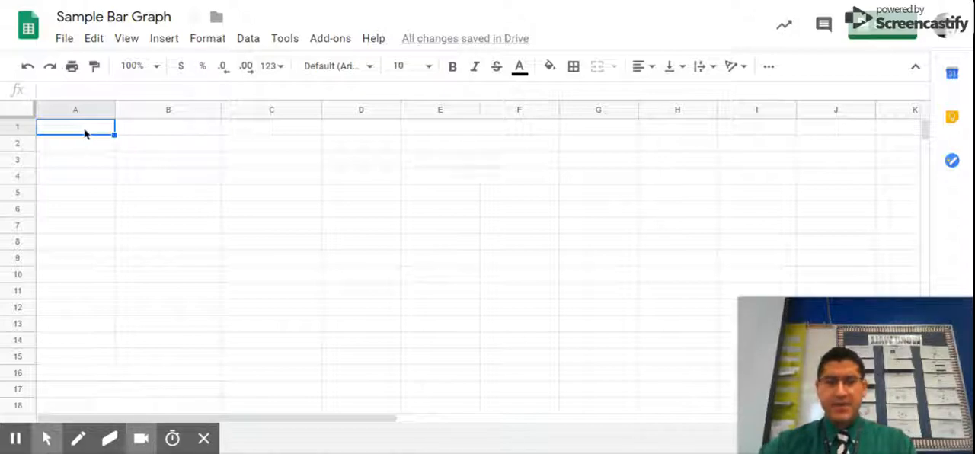
text(Reactions)
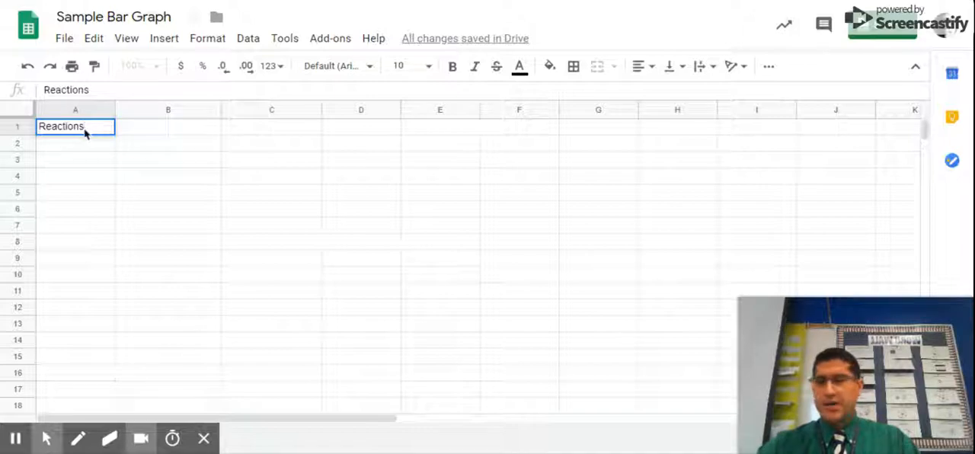
key(Return)
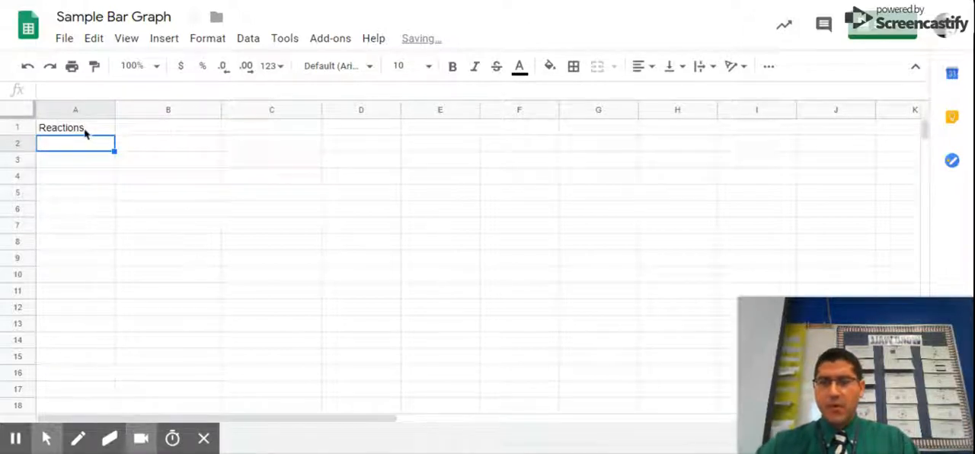
text(1)
key(Return)
text(2)
key(Return)
text(3)
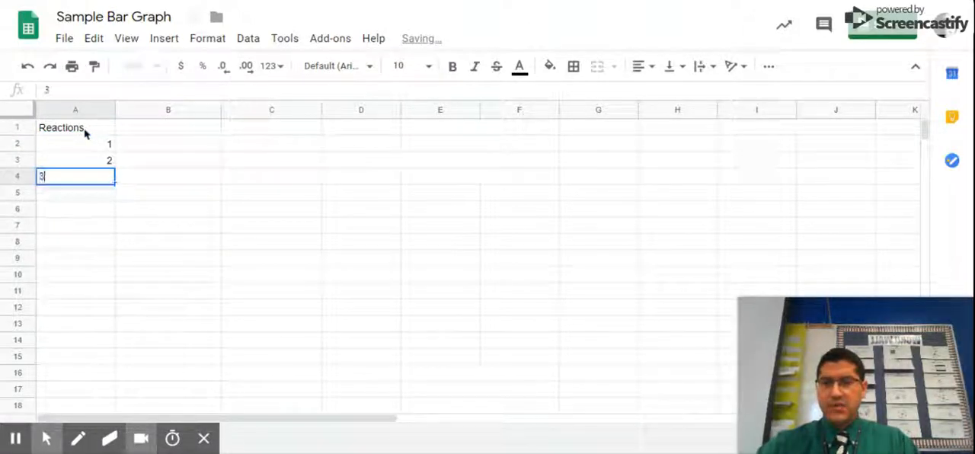
key(Return)
text(4)
key(Tab)
- Add the column header "Mass of Reactants (g)" in cell B1
key(Up)
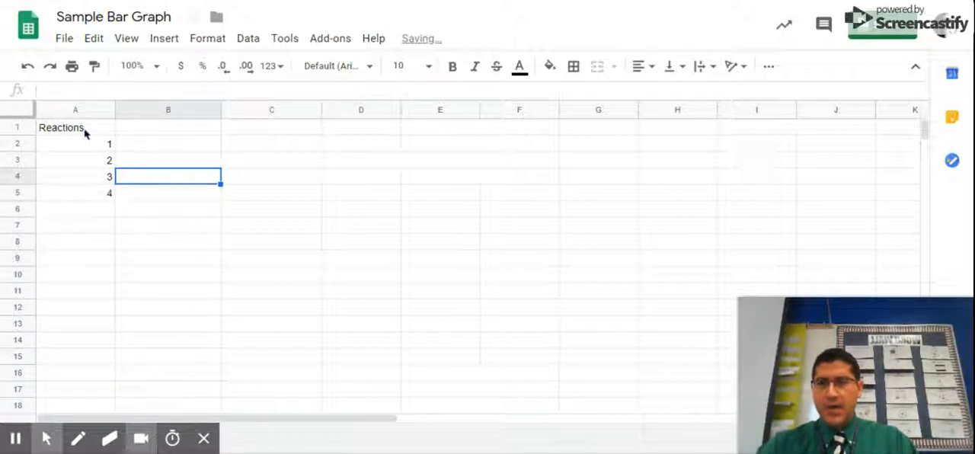
key(Up)
key(Up)
key(Up)
text(Mas)
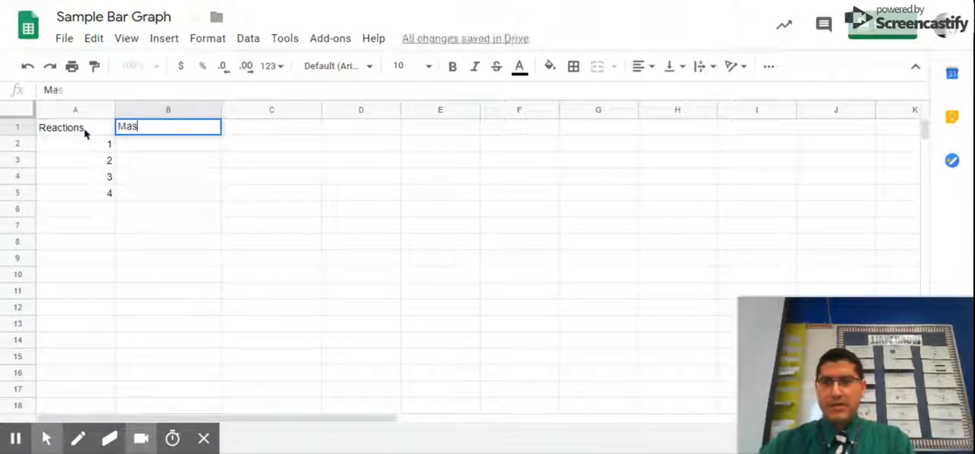
text(s of R)
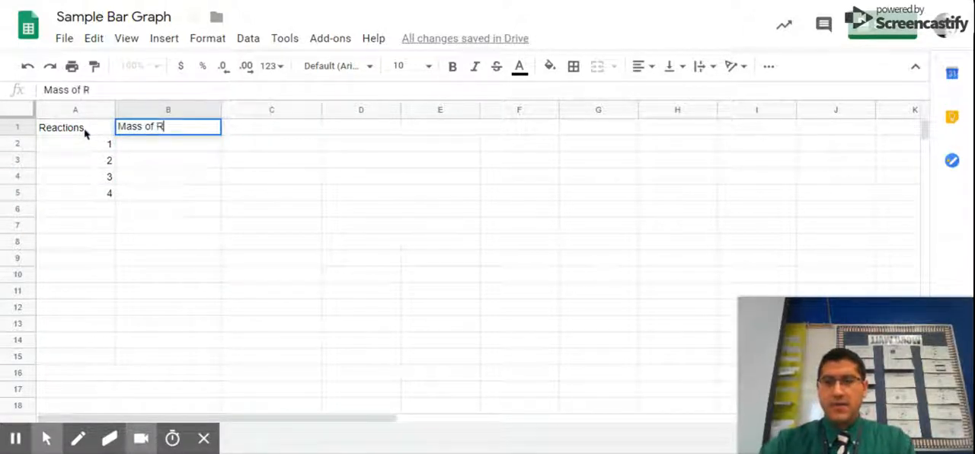
text(eactant)
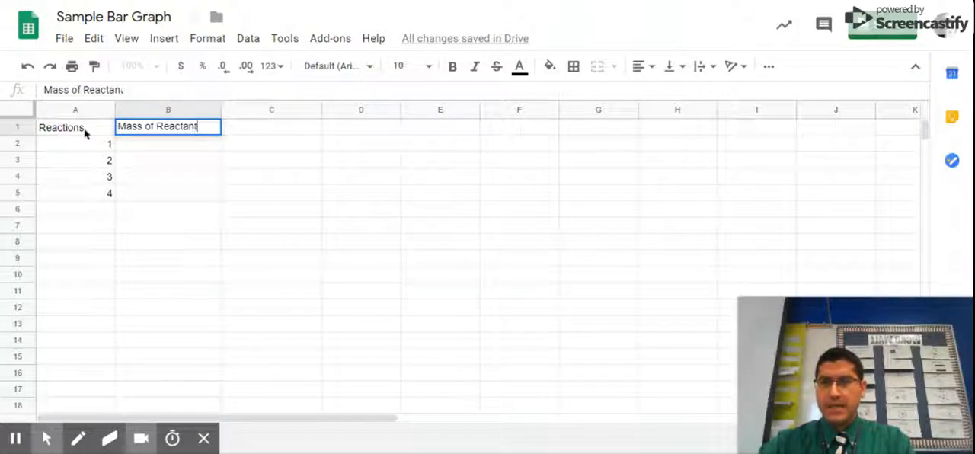
text(s (g)
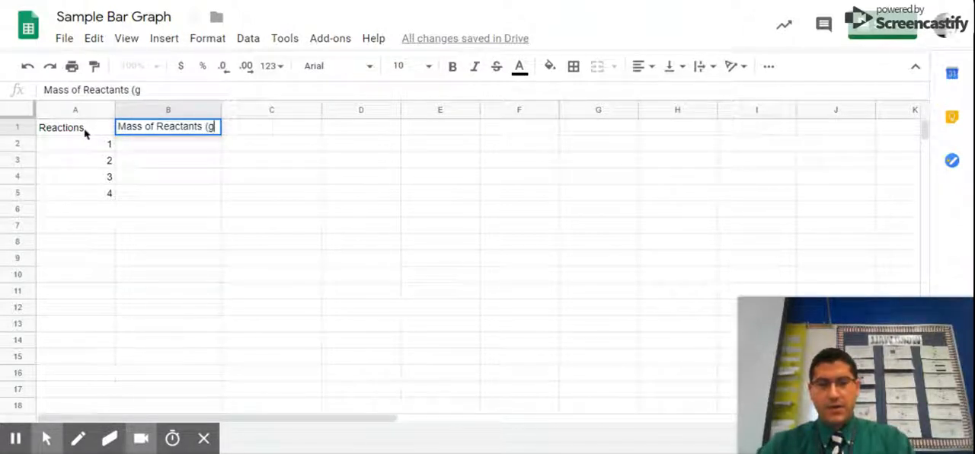
text())
key(Tab)
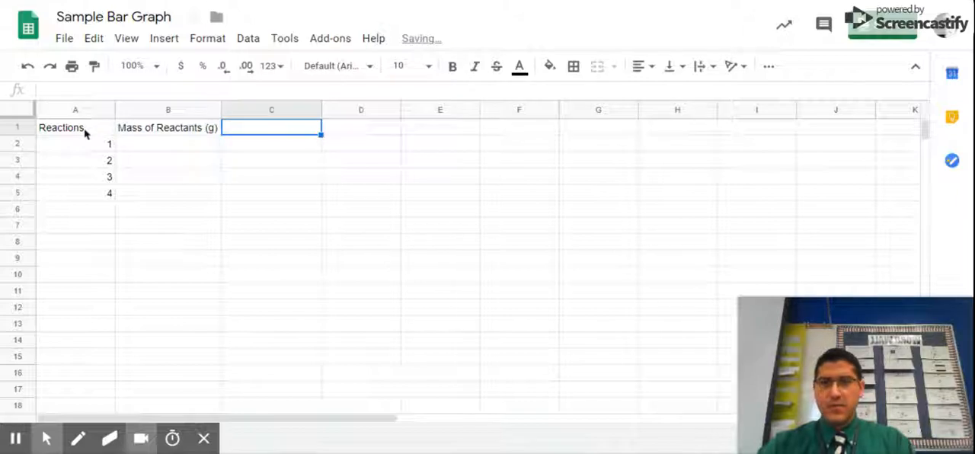
- Add the column header "Mass of Products (g)" in cell C1
text(Mass )
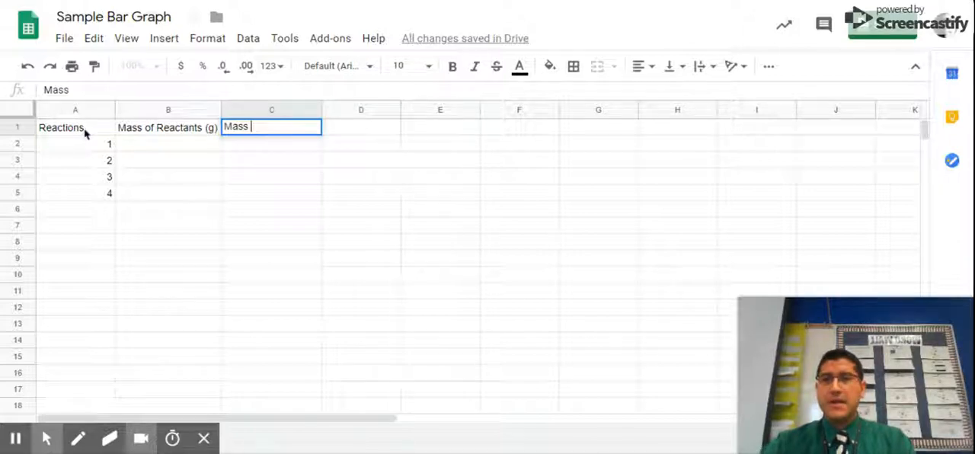
text(of Products)
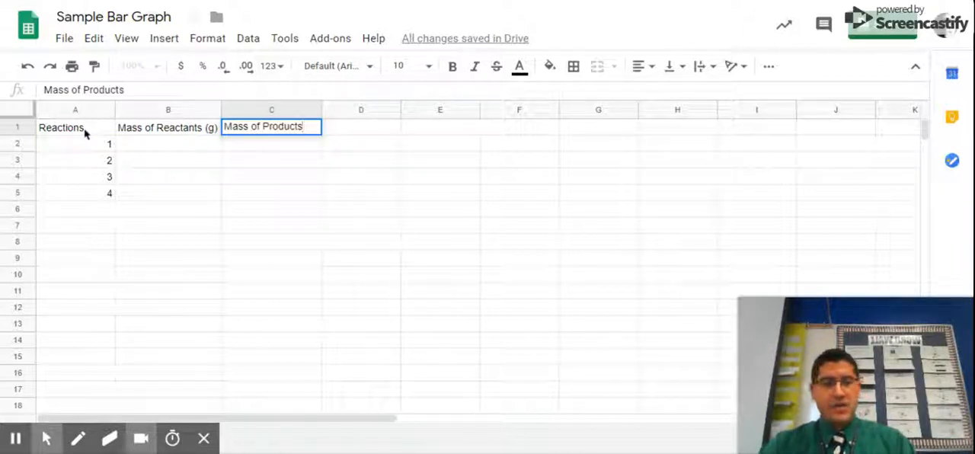
key(Tab)
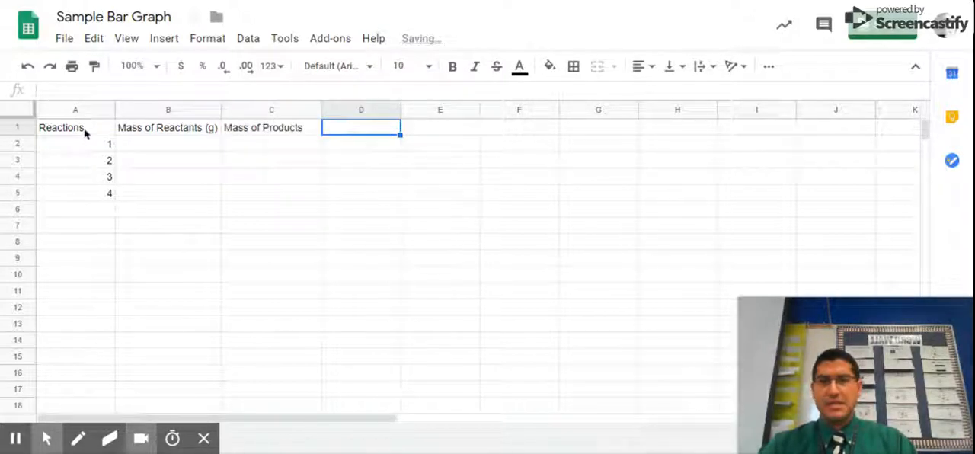
click(305, 130)
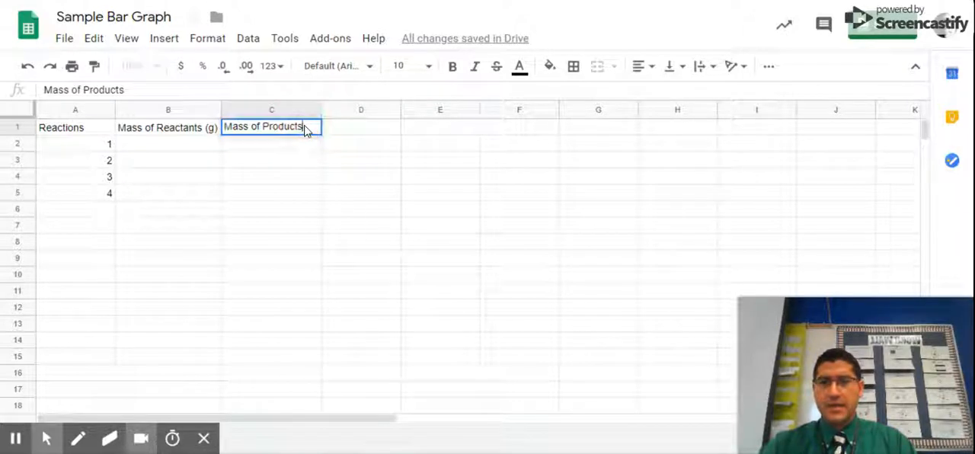
text((g))
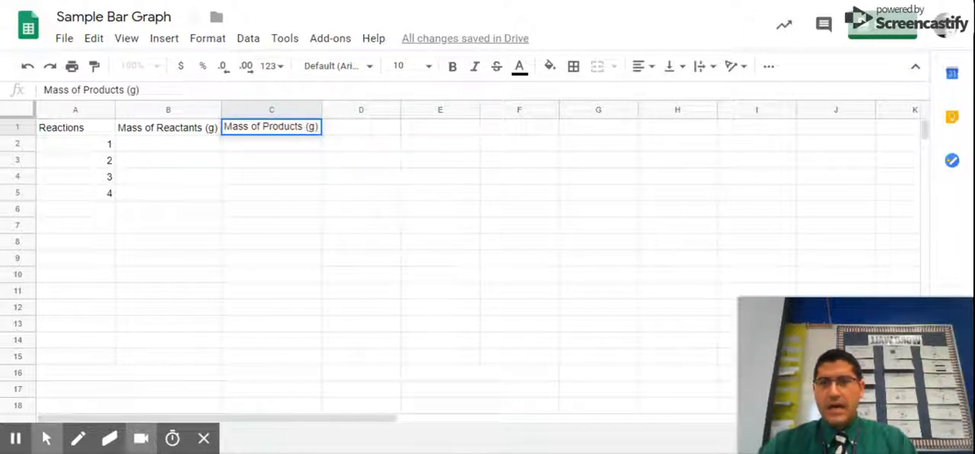
- Fill in reaction 1 with a reactant mass of 50.98 in B2 and a product mass of 52.13 in C2
click(210, 145)
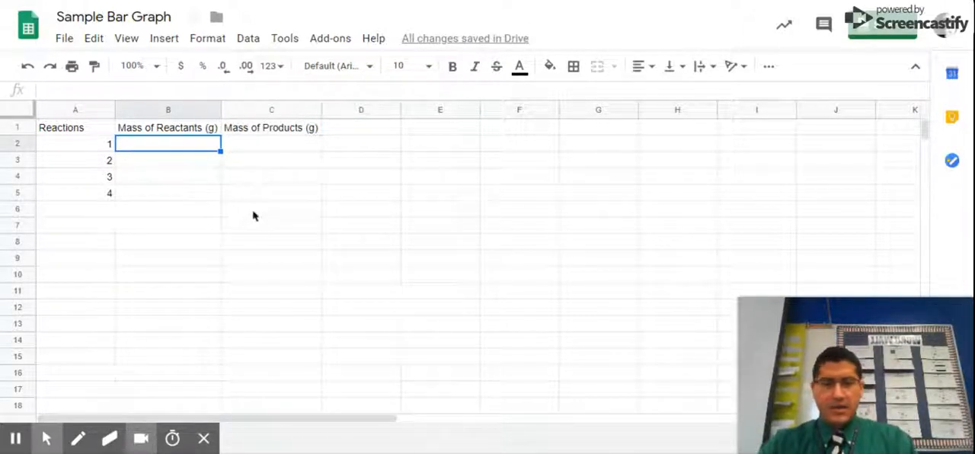
text(50.)
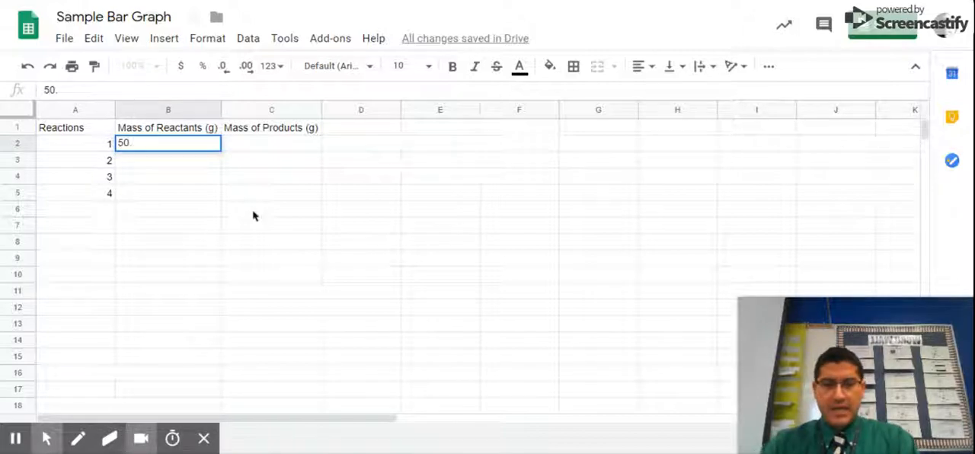
text(98)
key(Tab)
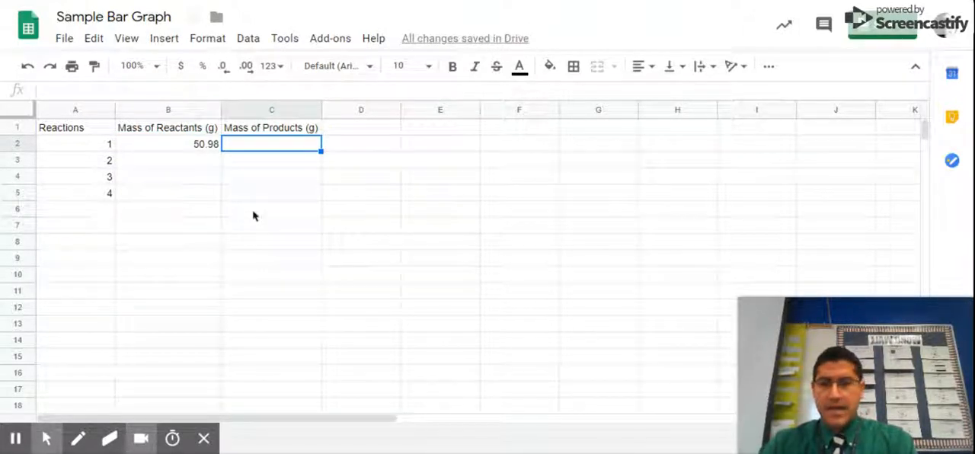
text(52.)
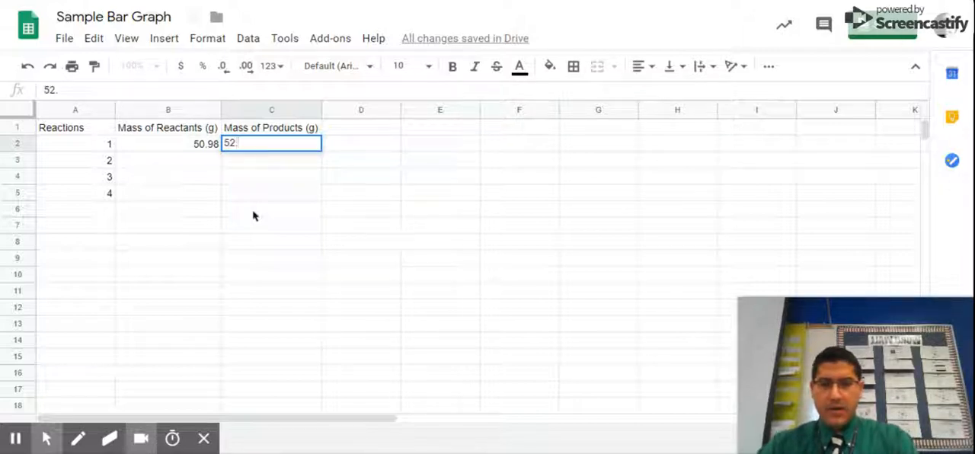
text(13)
key(Return)
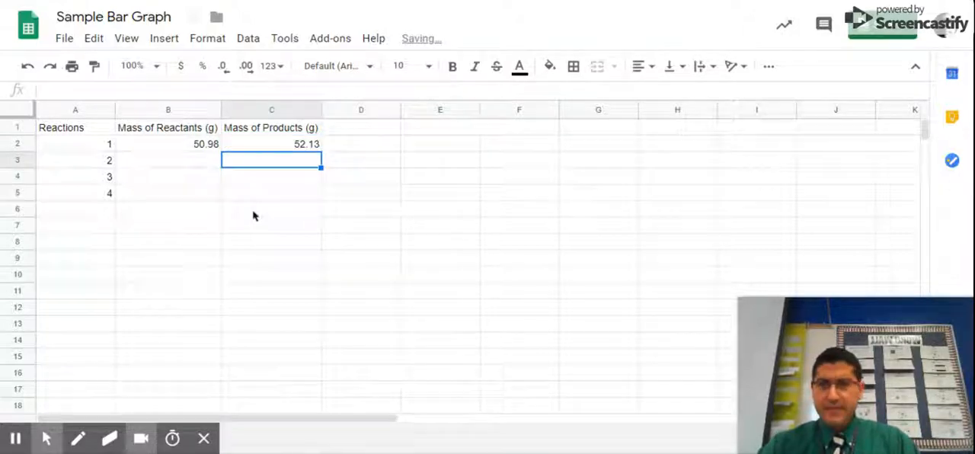
- Fill in reaction 2 with a reactant mass of 26.4 in B3 and a product mass of 26.08 in C3
key(Left)
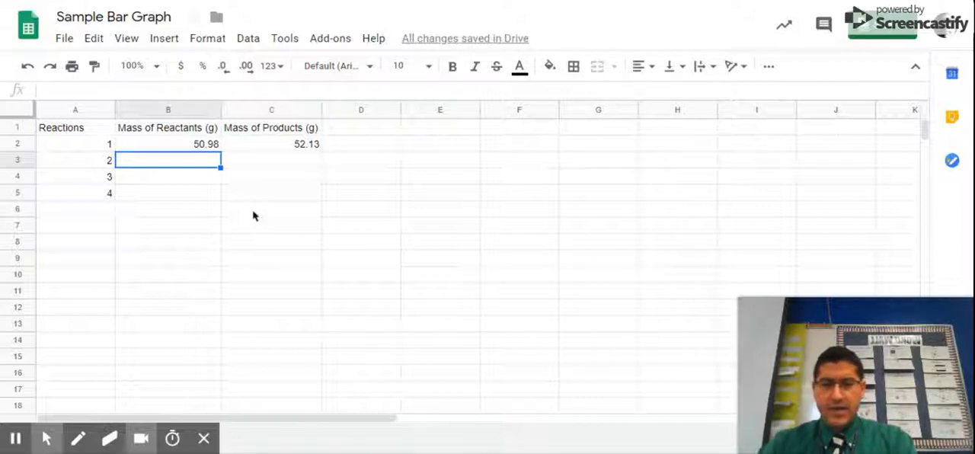
text(26.)
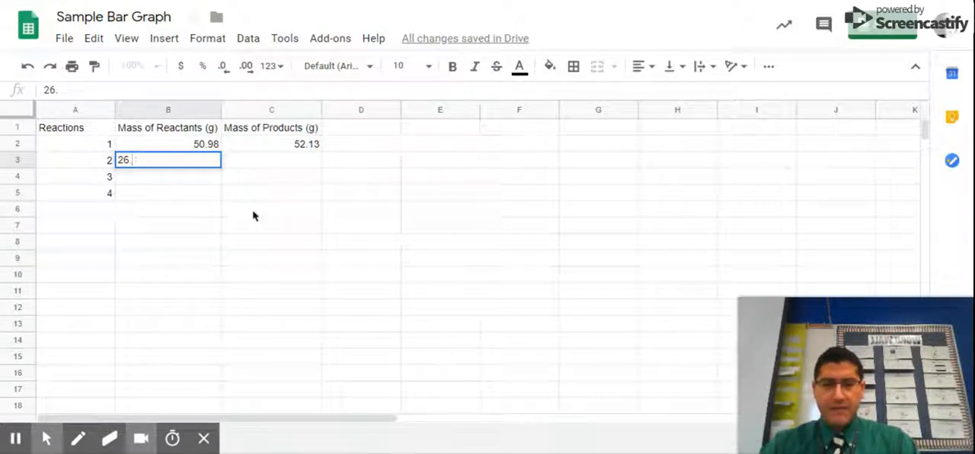
text(4)
key(Tab)
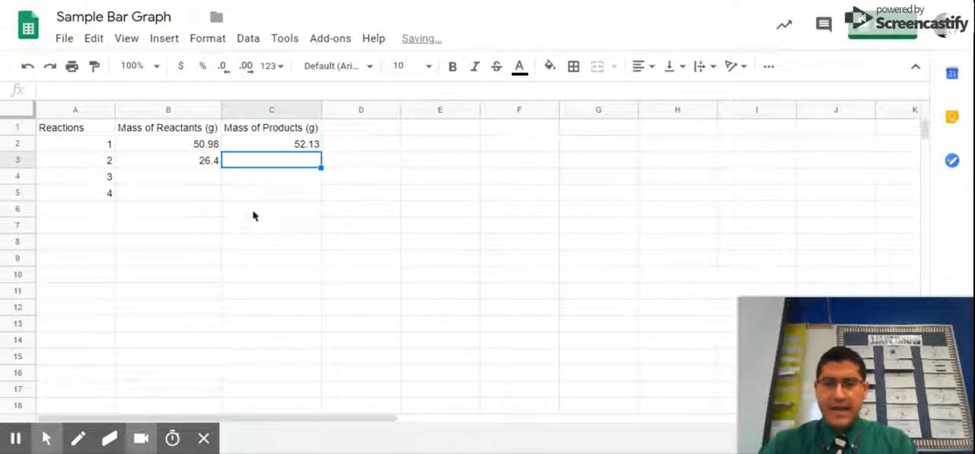
text(26.08)
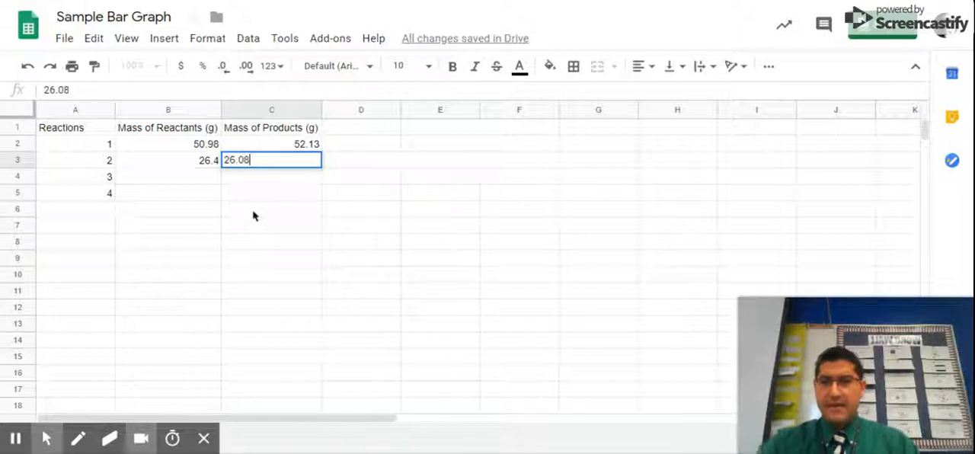
key(Return)
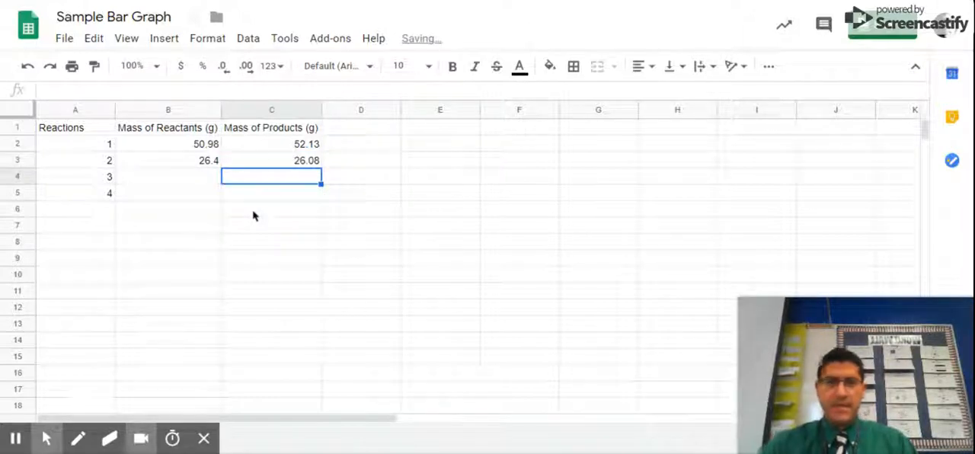
- Fill in reaction 3 with a reactant mass of 30.94 in B4 and a product mass of 35.67 in C4
key(Left)
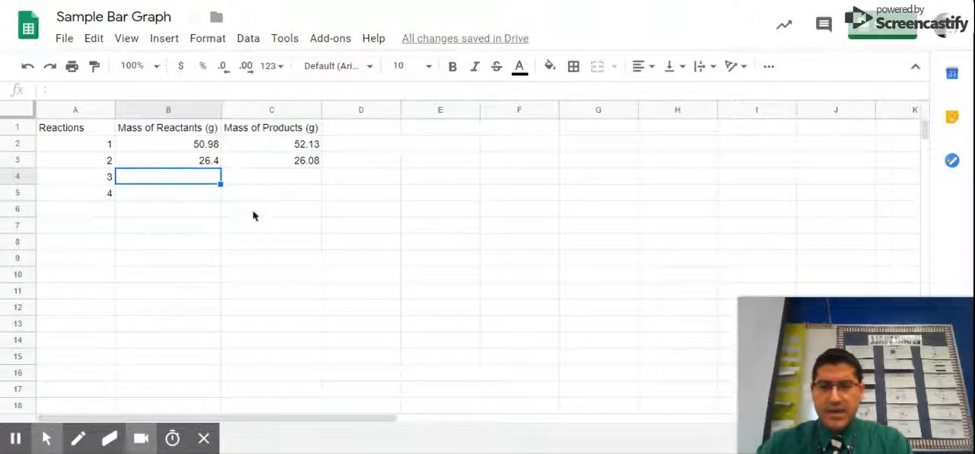
text(30/)
key(BackSpace)
text(.94)
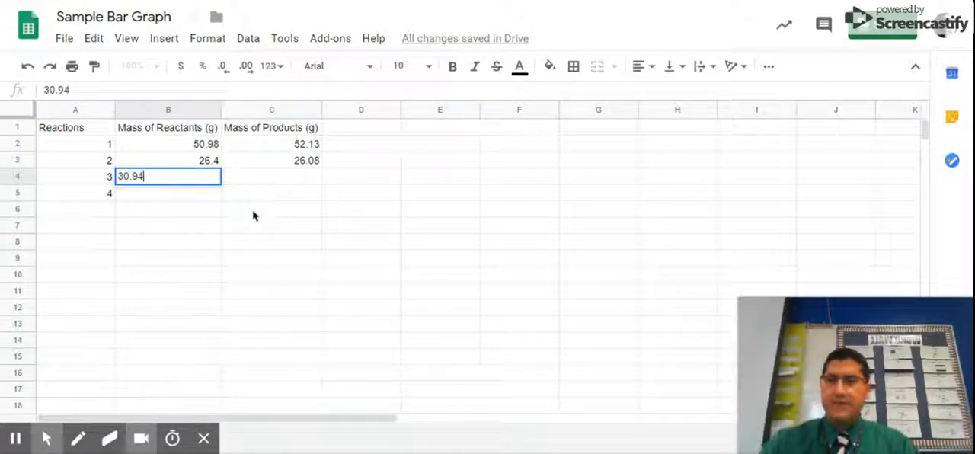
key(Tab)
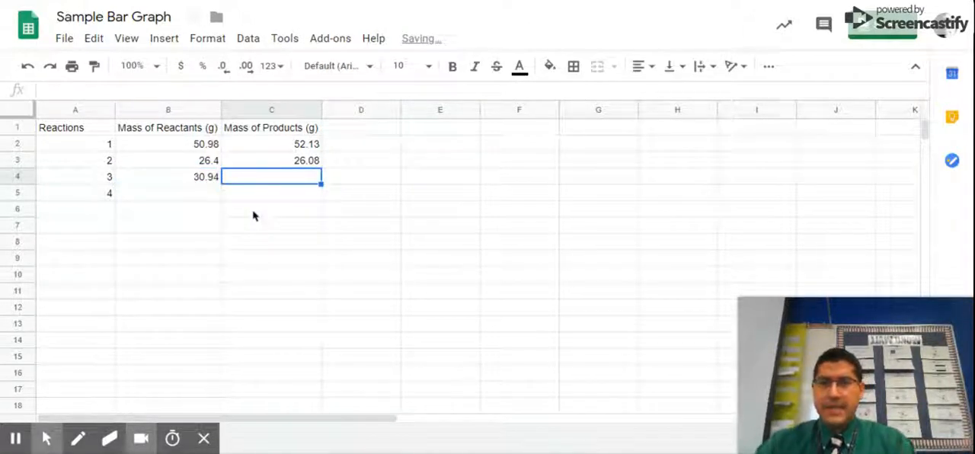
text(35)
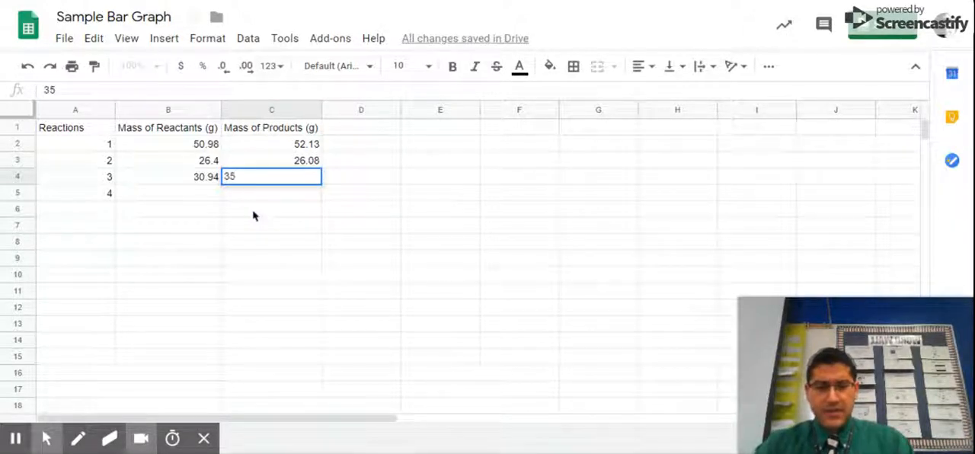
text(.67)
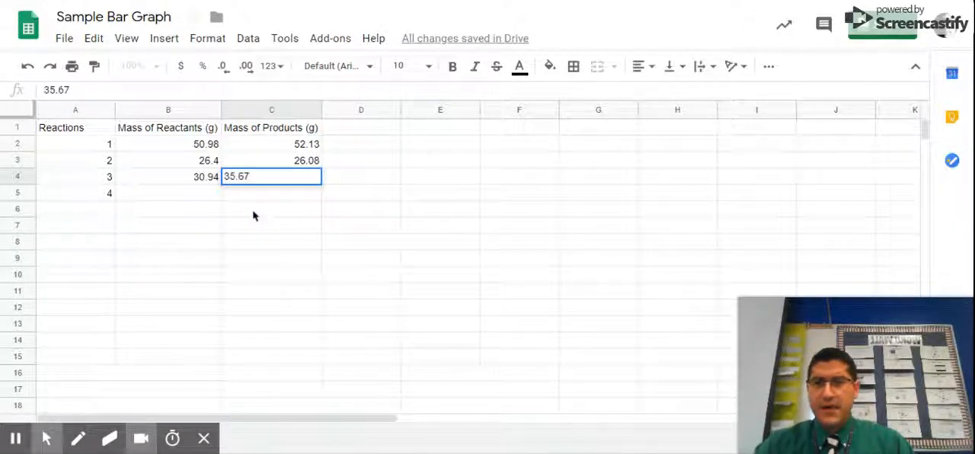
key(Return)
- Fill in reaction 4 with a reactant mass of 40.75 in B5 and a product mass of 25.67 in C5
key(Left)
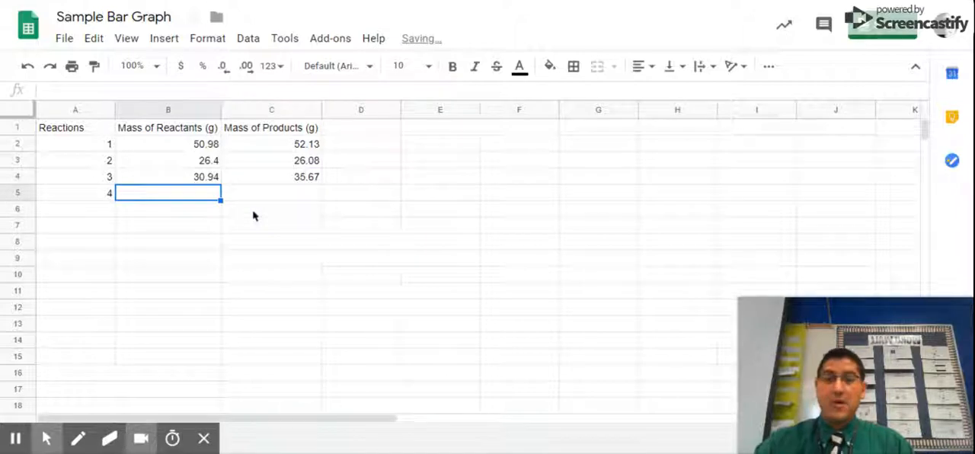
text(40.75)
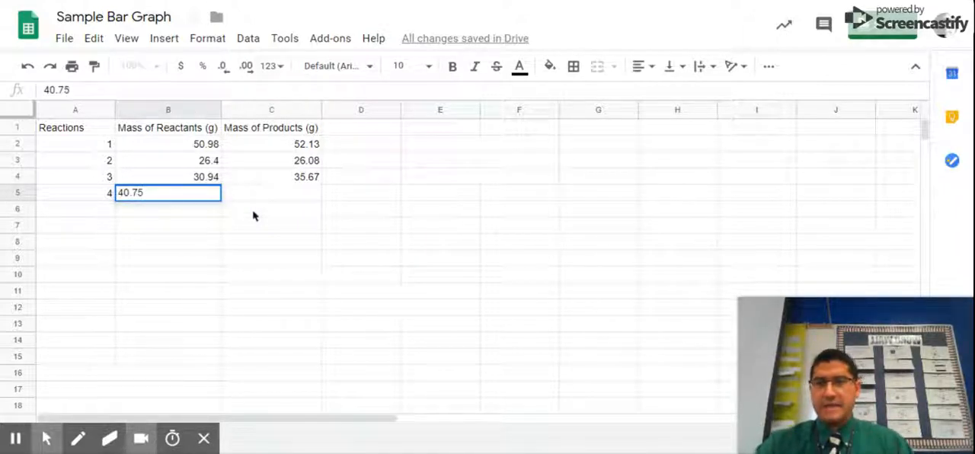
key(Tab)
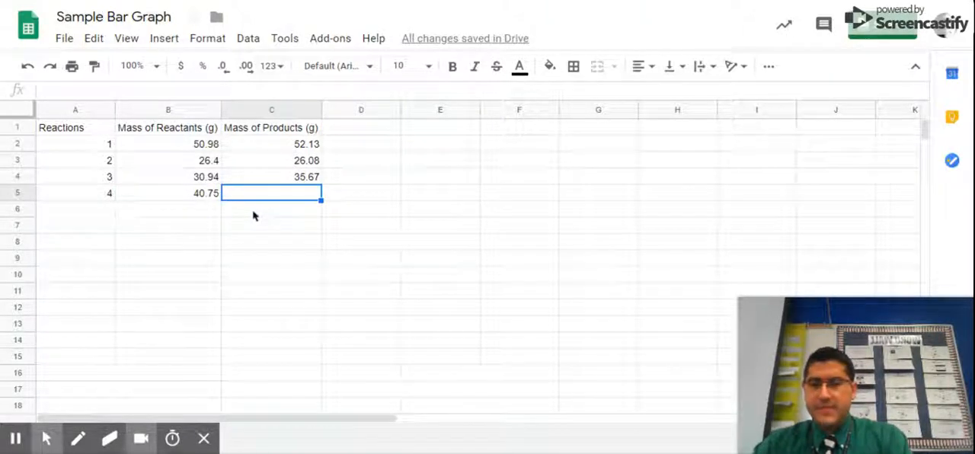
text(25.)
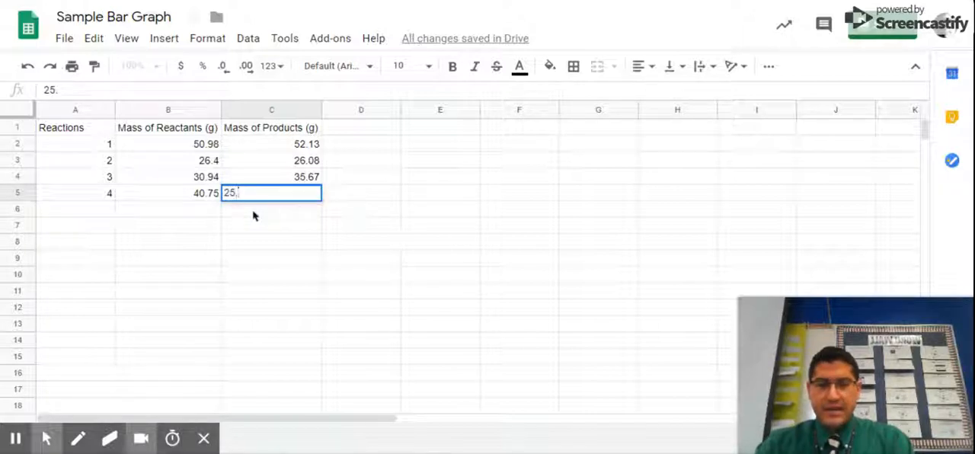
text(67)
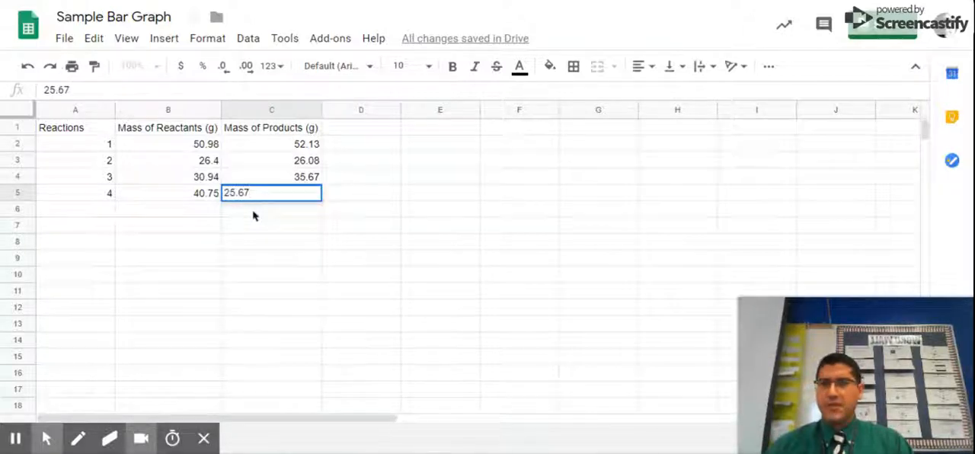
key(Return)
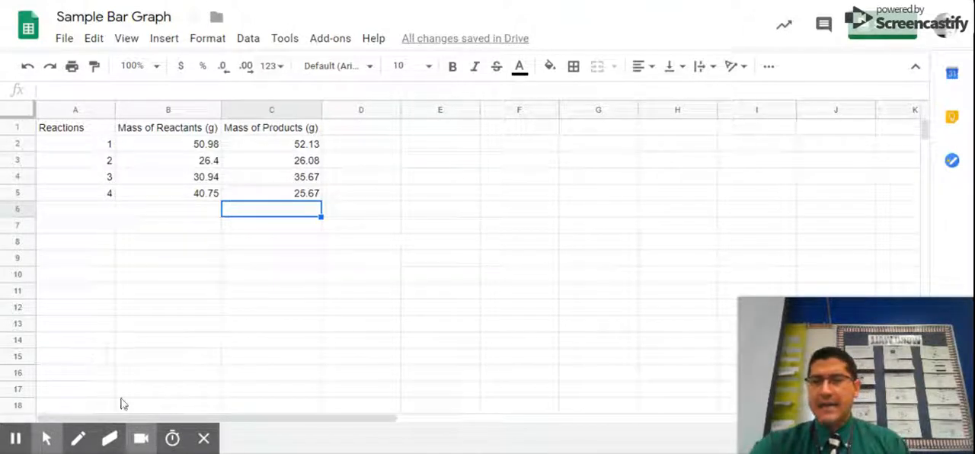
- Review the Reactions, Mass of Reactants and Mass of Products columns by selecting rows 1 to 5 of each in turn
drag(79, 128, 79, 179)
drag(73, 131, 81, 193)
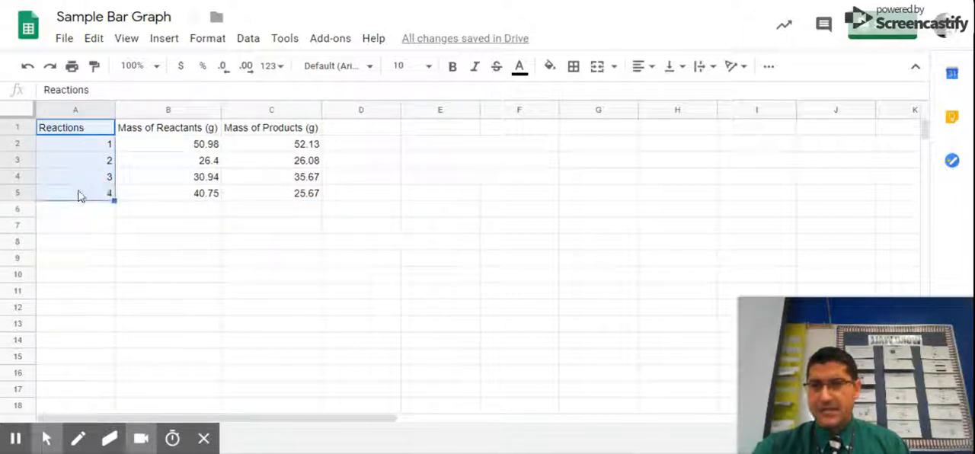
click(190, 129)
drag(191, 129, 191, 202)
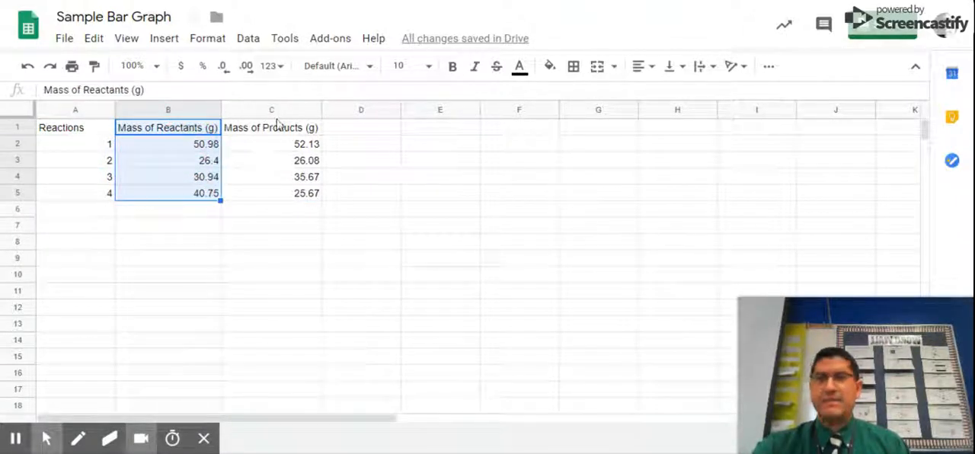
drag(276, 134, 275, 197)
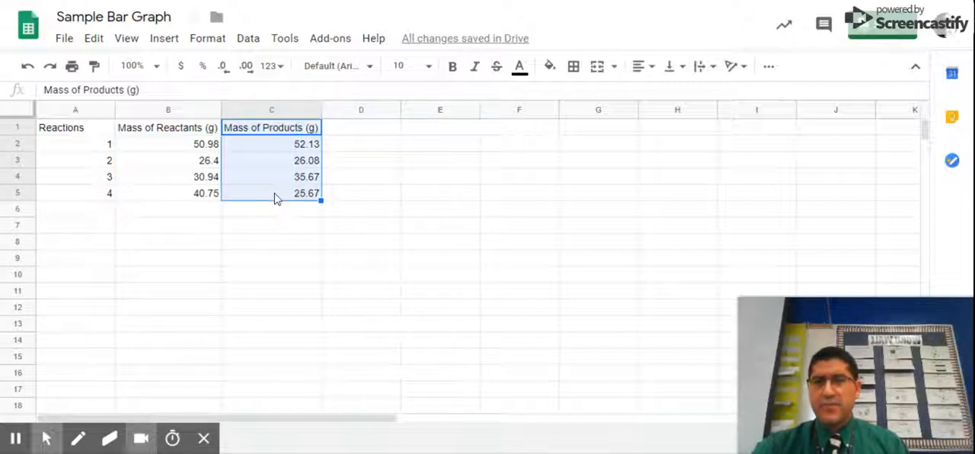
click(217, 247)
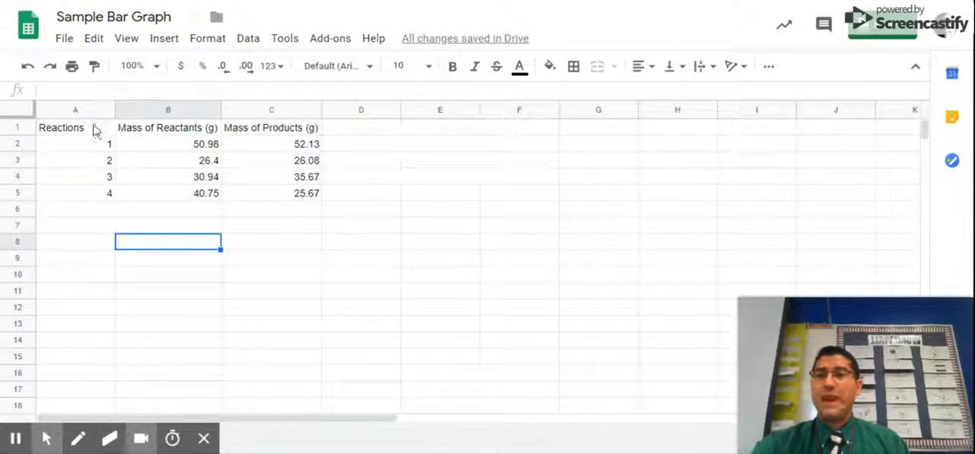
- Insert a chart from the whole data table in A1:C5
drag(92, 132, 263, 190)
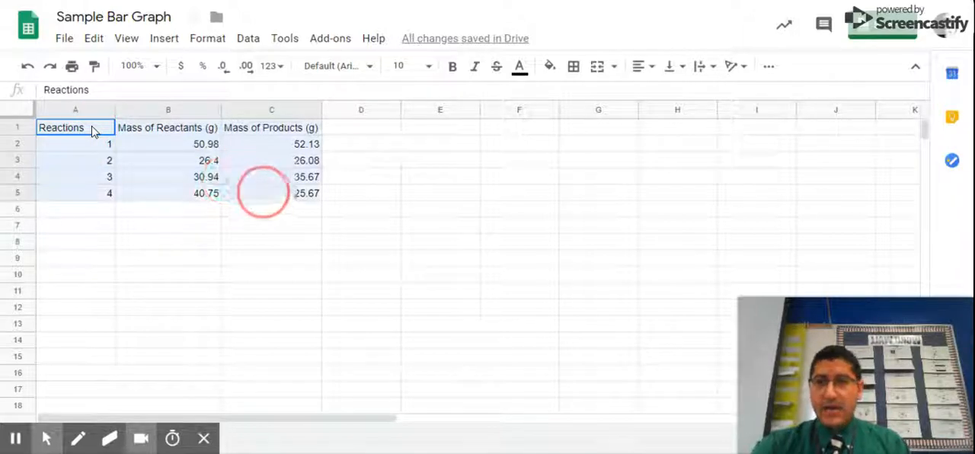
click(164, 38)
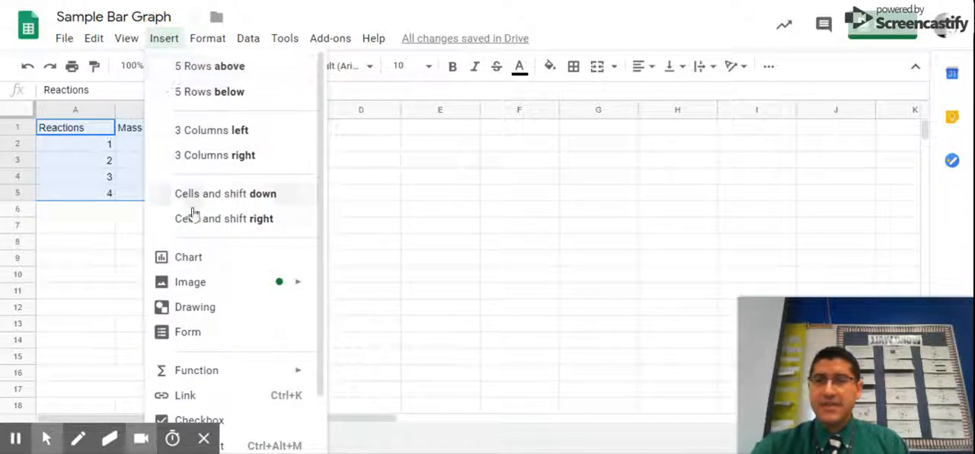
click(194, 259)
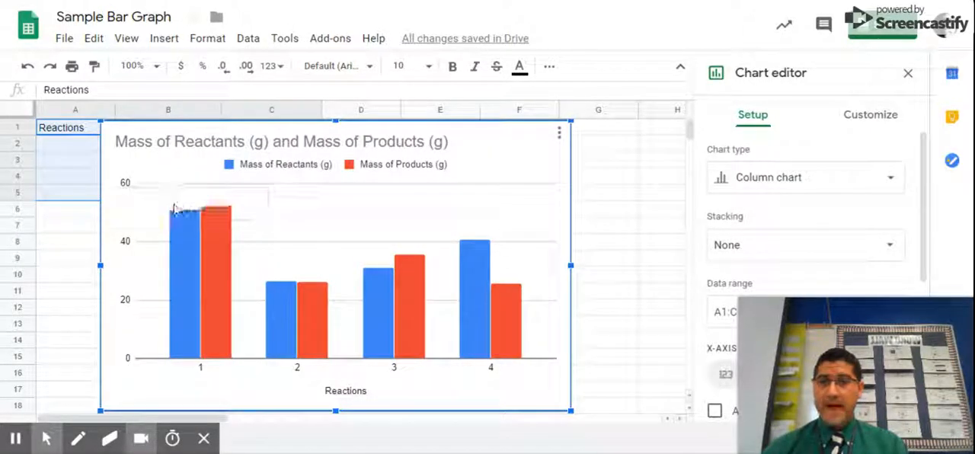
mouse_move(218, 224)
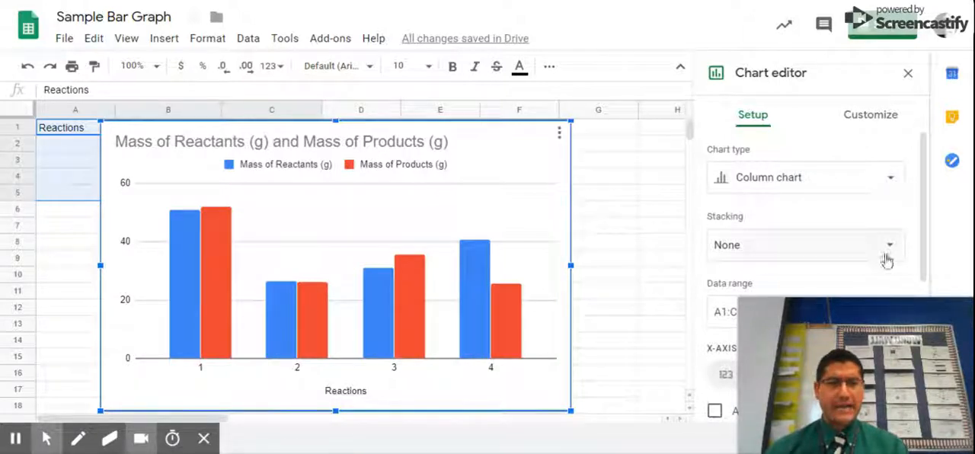
- Try the line chart and scatter chart types, and switch the chart back to a column chart
mouse_move(923, 314)
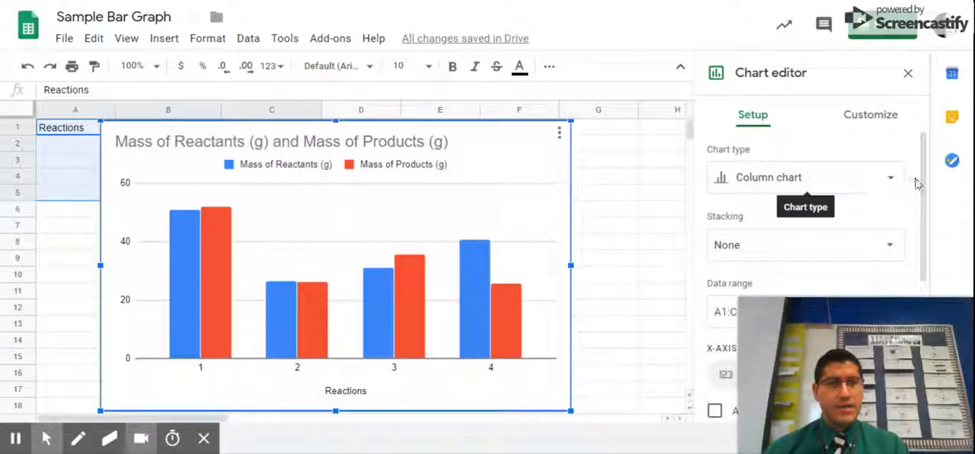
mouse_move(923, 172)
mouse_down()
mouse_move(919, 199)
mouse_move(920, 172)
mouse_up()
click(891, 166)
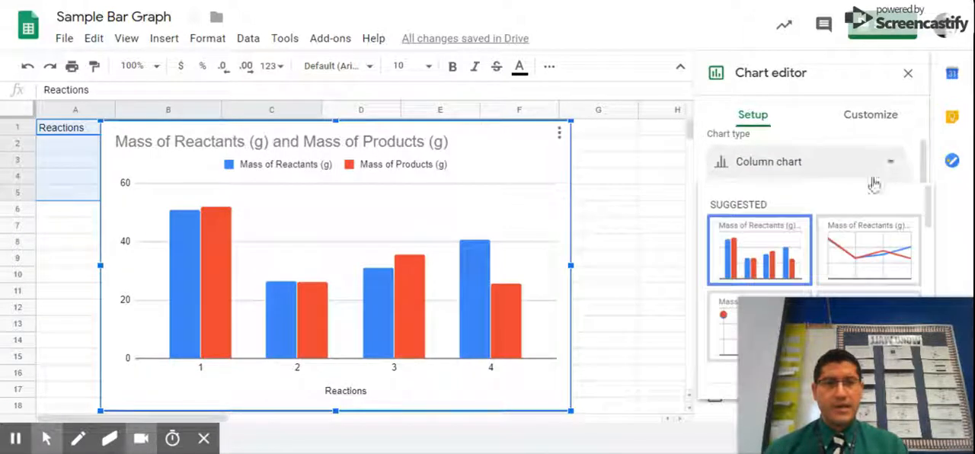
click(841, 246)
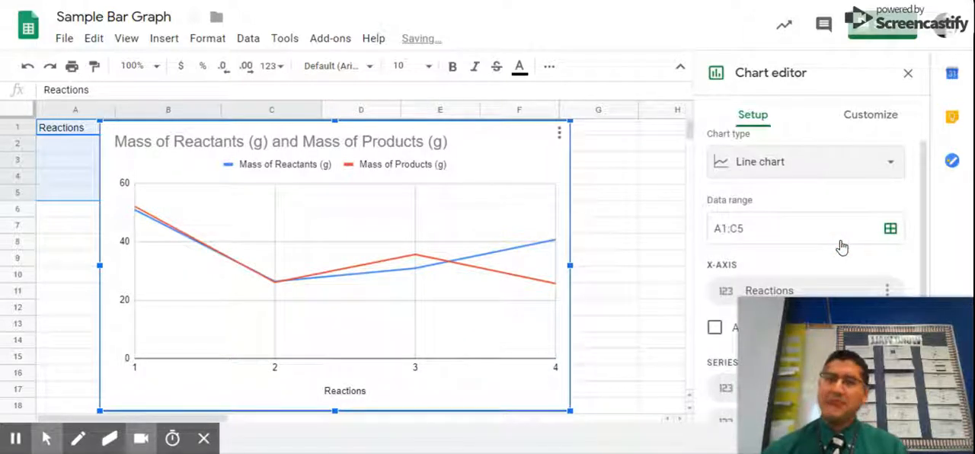
click(882, 174)
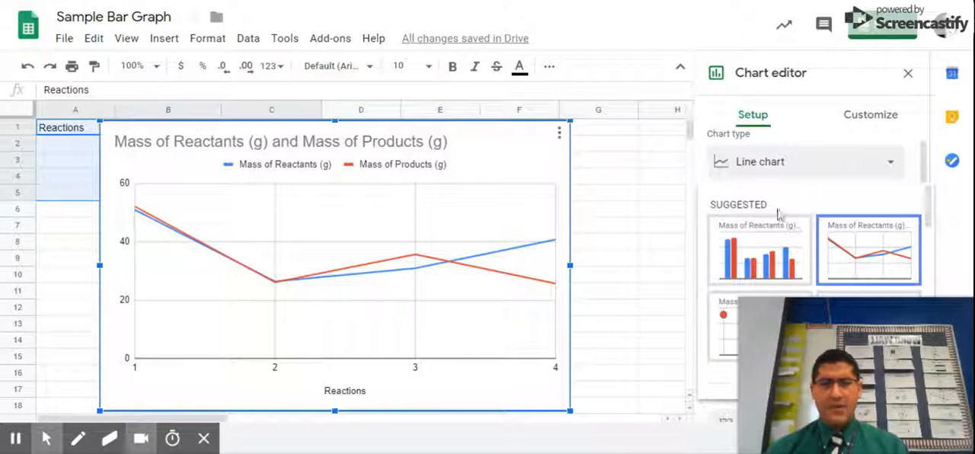
click(717, 319)
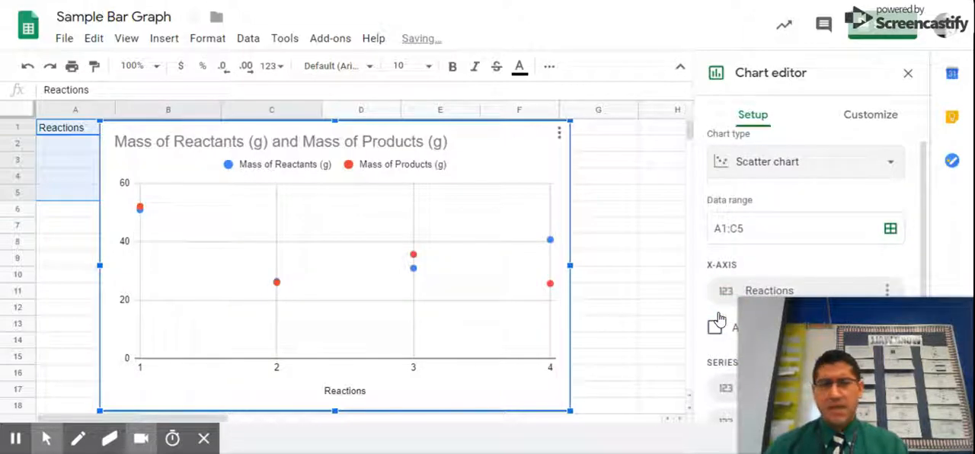
click(837, 173)
click(764, 248)
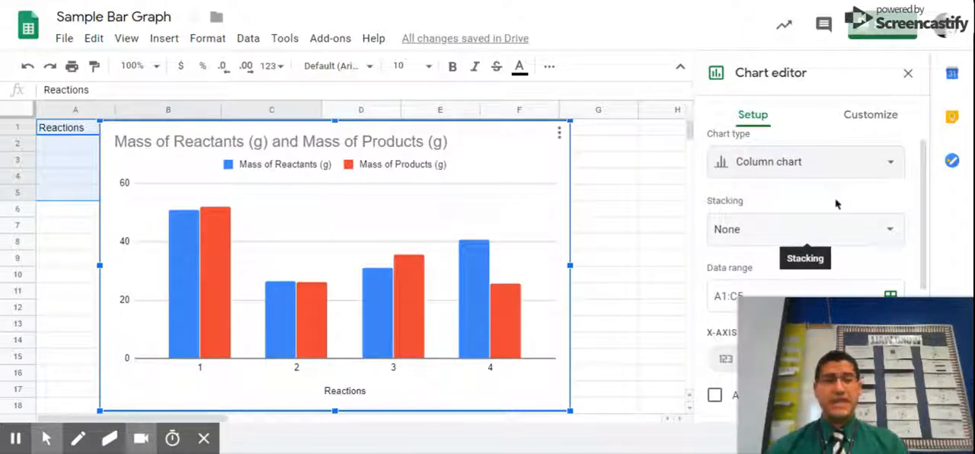
- Remove both "(g)" units from the chart title, leaving "Mass of Reactants and Mass of Products"
click(883, 121)
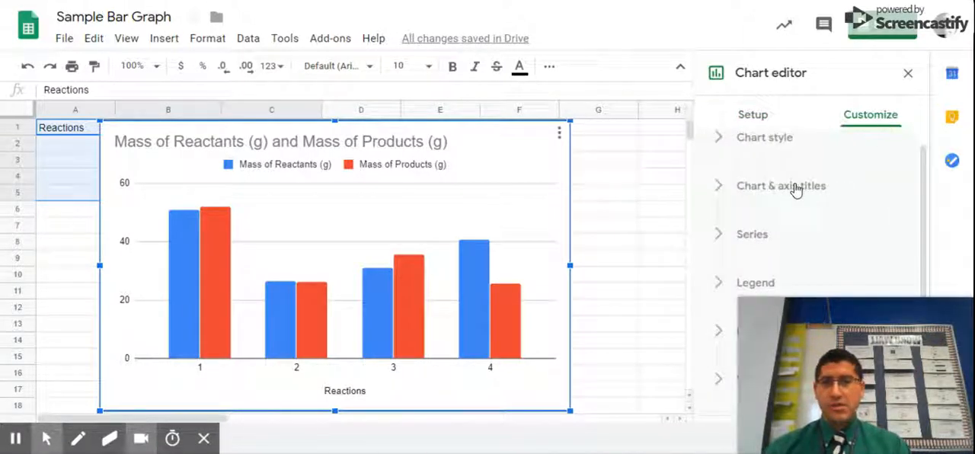
click(795, 188)
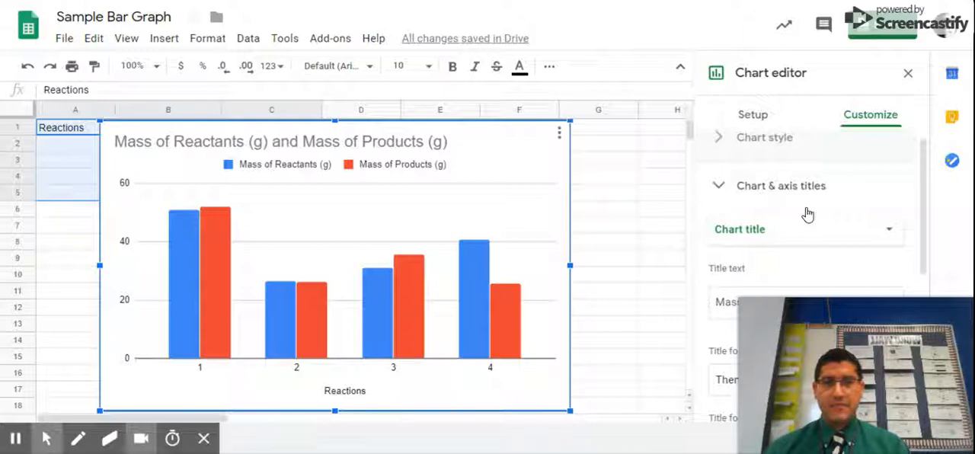
drag(921, 173, 924, 186)
click(827, 228)
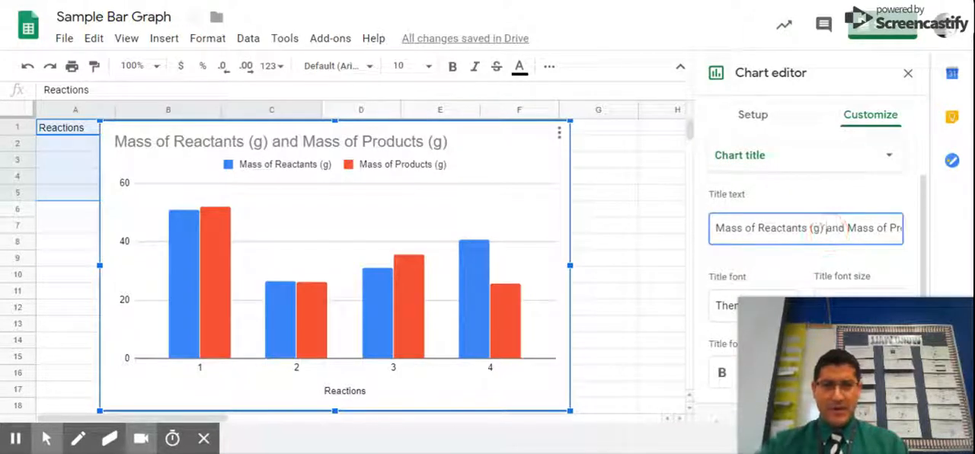
key(BackSpace)
key(BackSpace)
key(BackSpace)
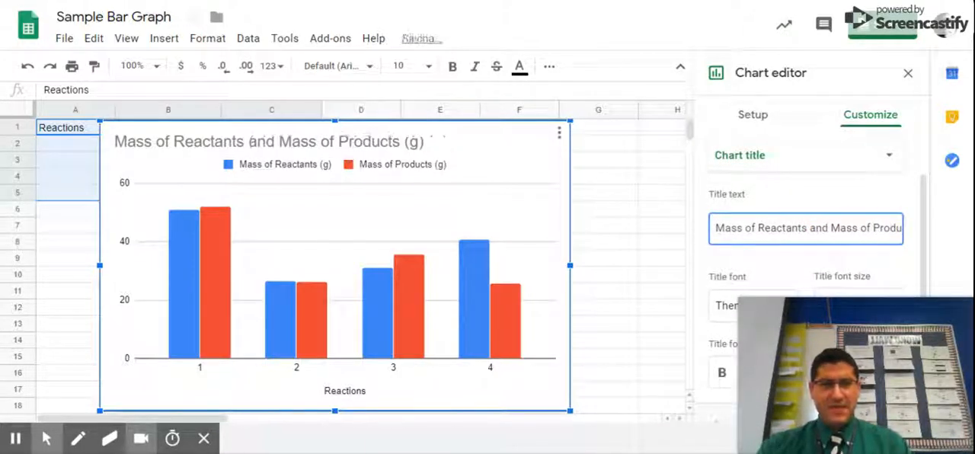
drag(864, 227, 940, 243)
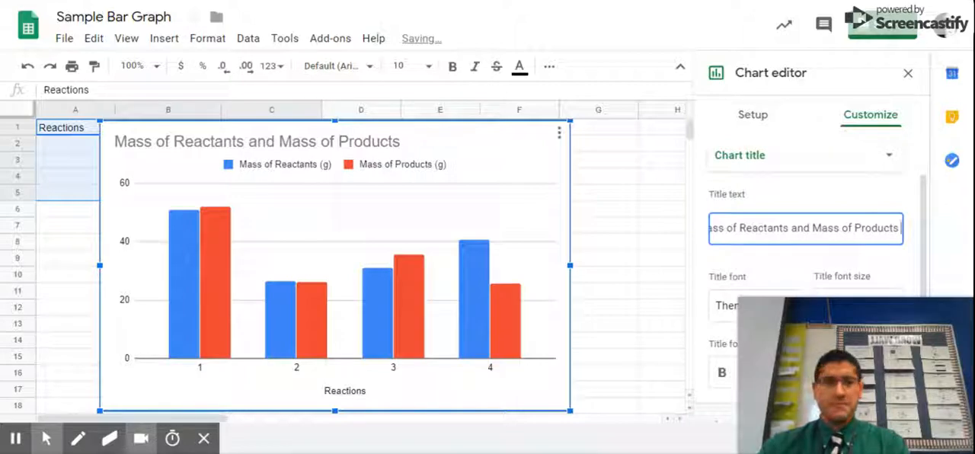
key(BackSpace)
key(BackSpace)
key(BackSpace)
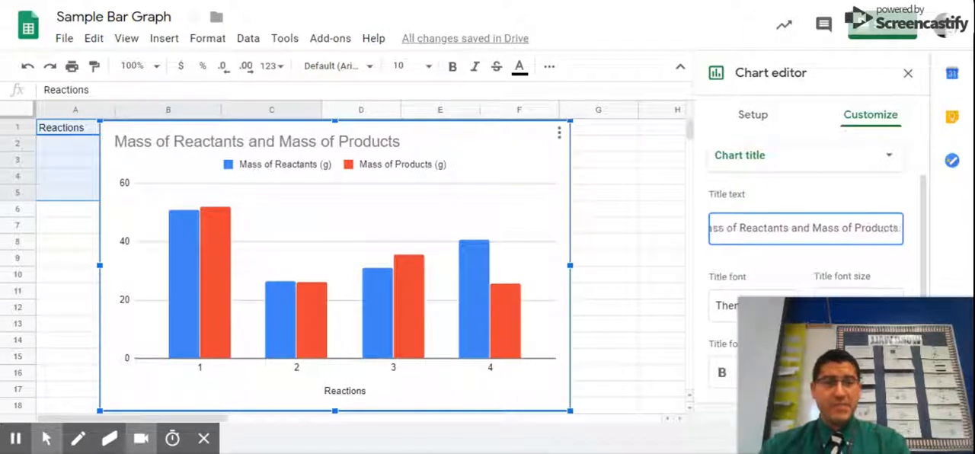
- Extend the chart title with "During a Chemical Change" after "Products"
text(Durning A)
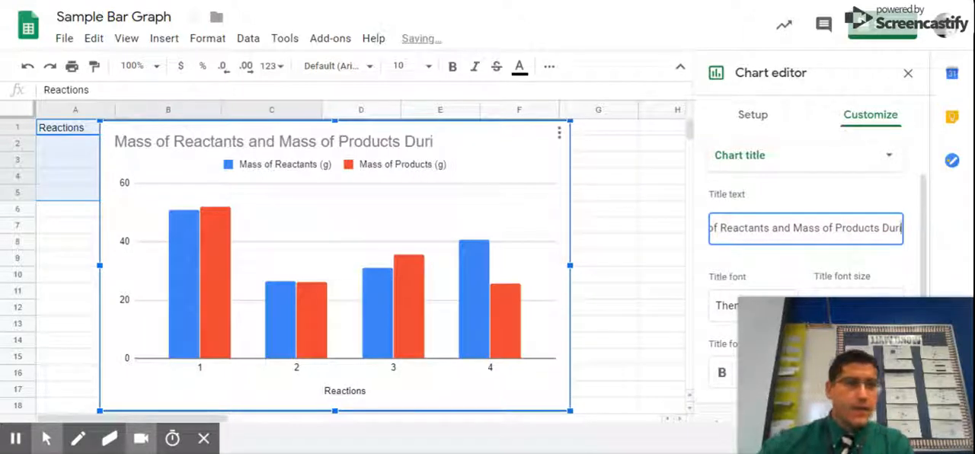
text(ng a)
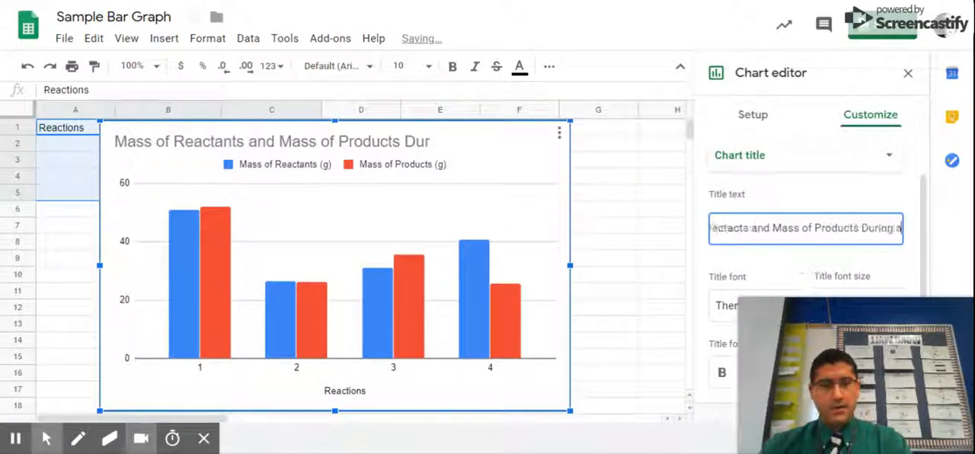
text( Chemical Change)
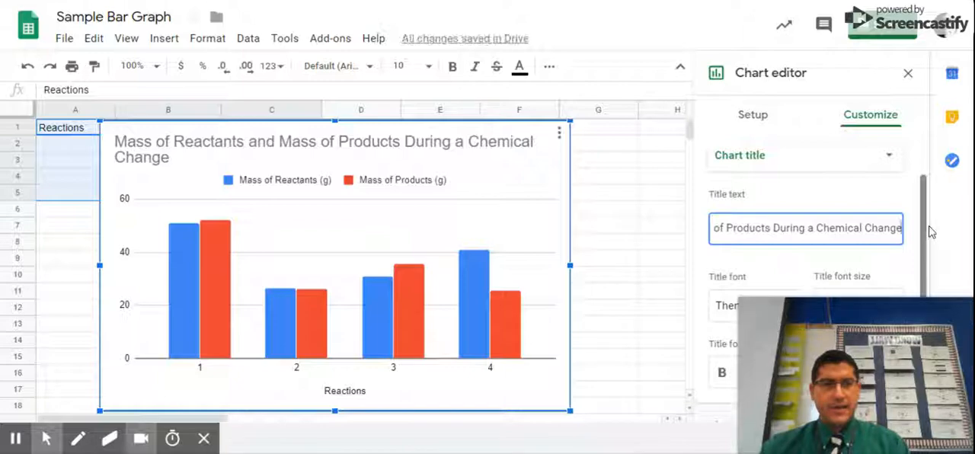
- Center the chart title above the graph
drag(928, 228, 921, 297)
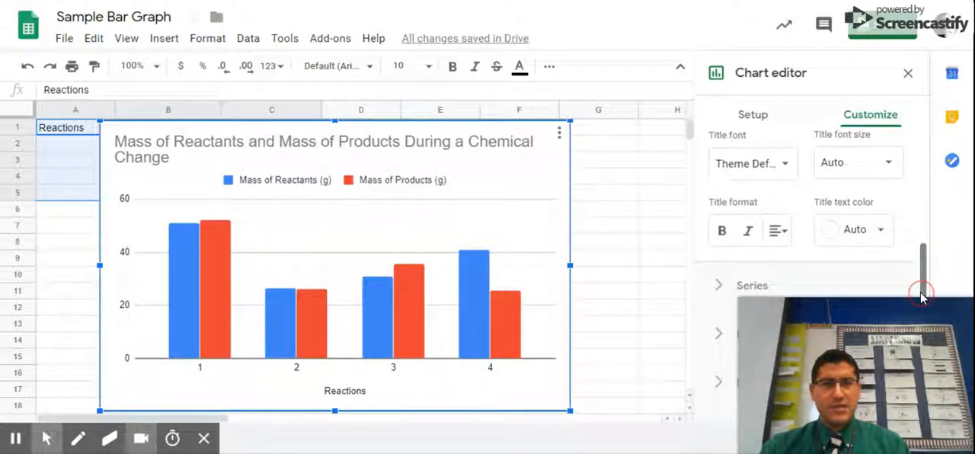
click(779, 232)
click(799, 262)
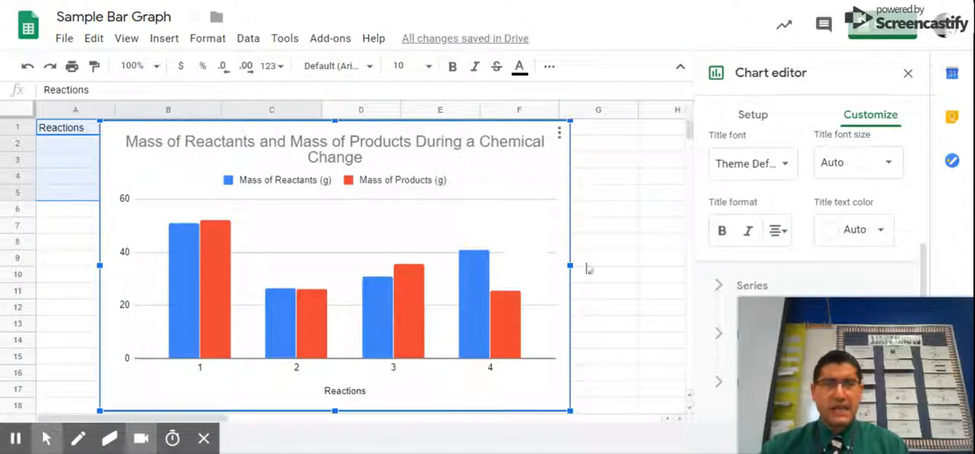
- Turn on data labels for all series in the column chart
drag(925, 252, 924, 259)
click(743, 204)
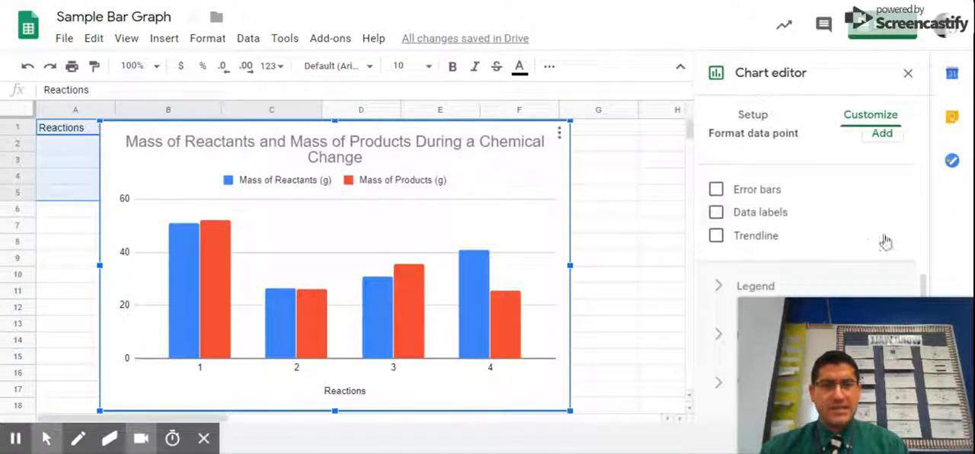
click(926, 274)
scroll(927, 281, up, 3)
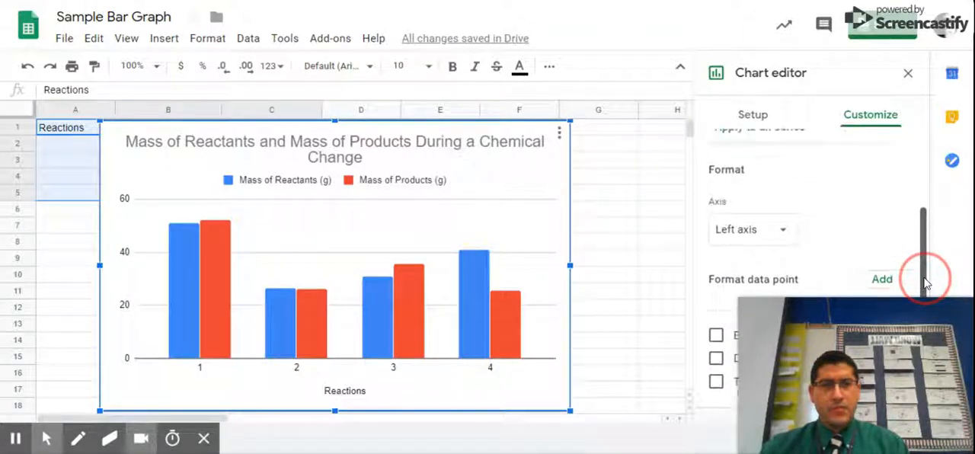
scroll(925, 278, down, 2)
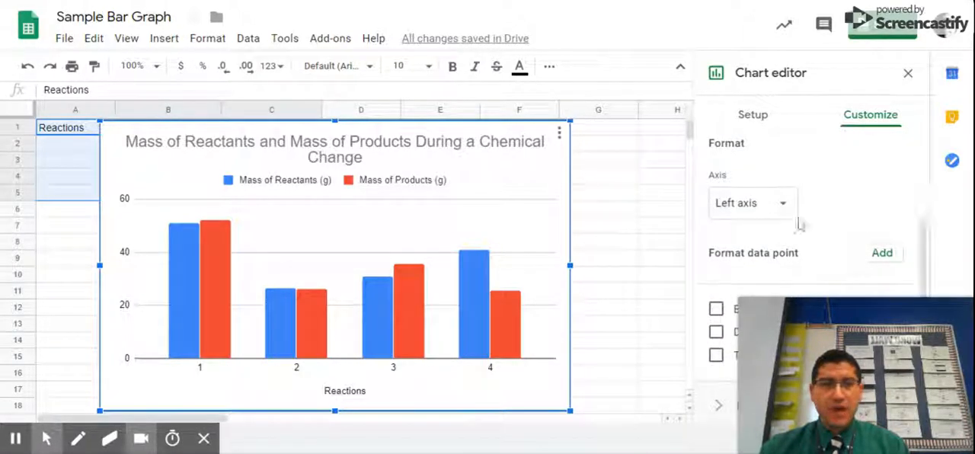
click(881, 255)
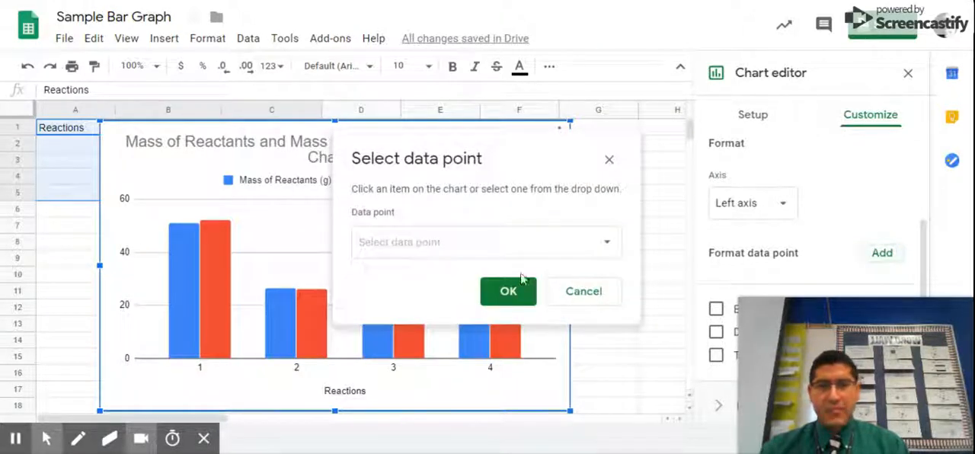
click(588, 290)
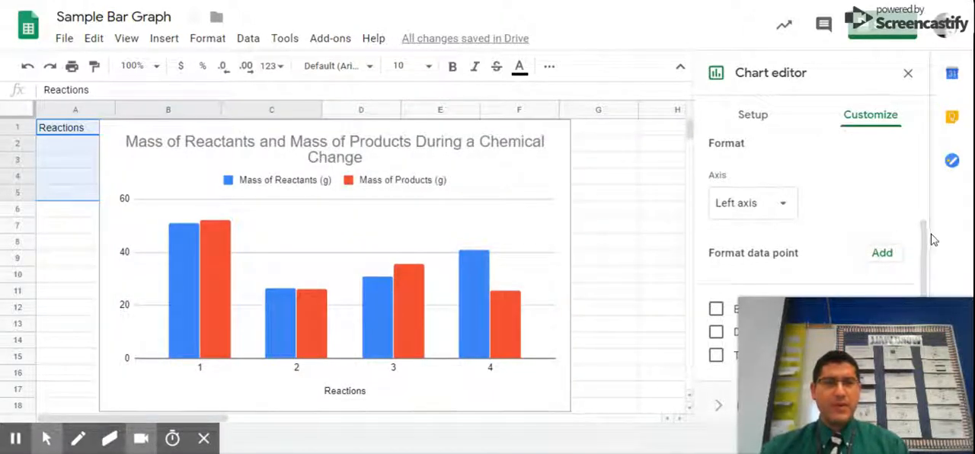
drag(923, 235, 923, 236)
scroll(923, 239, down, 2)
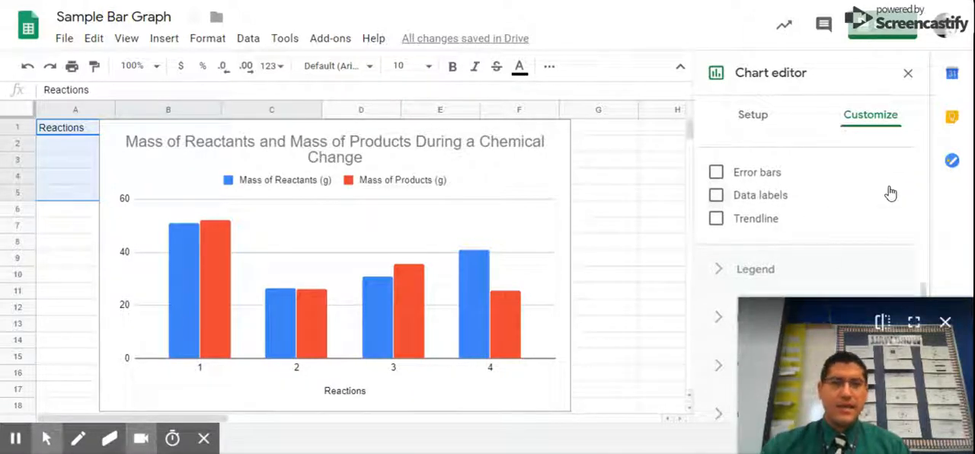
click(715, 196)
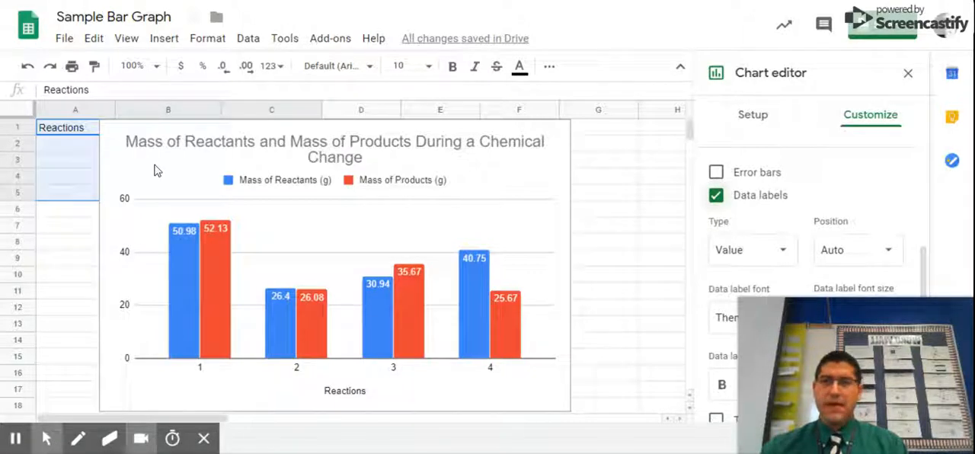
- Replace the first reaction's label in cell A2 with "Sodium Bicarbonate and Acetic Acid"
click(82, 151)
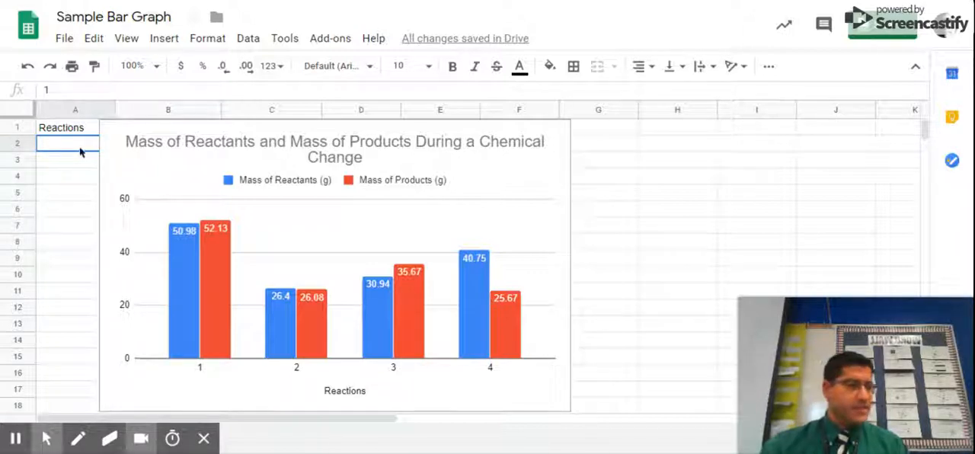
key(Delete)
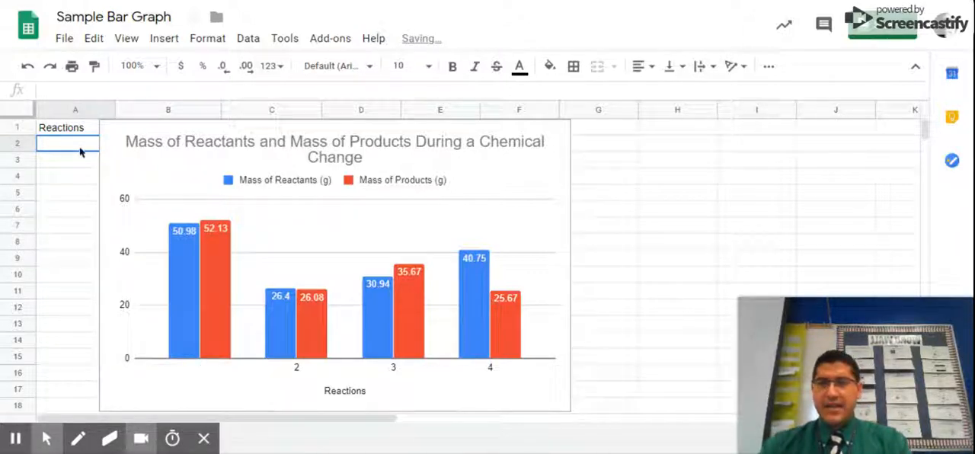
text(Sidyn)
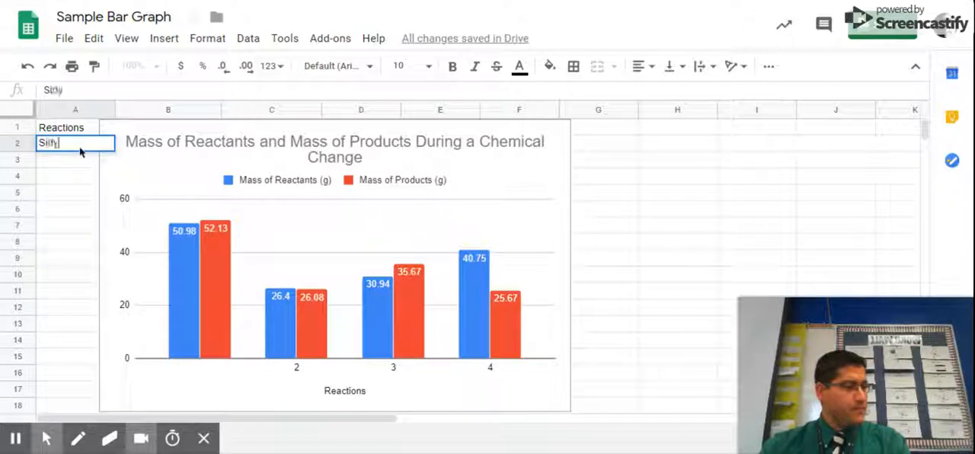
key(BackSpace)
key(BackSpace)
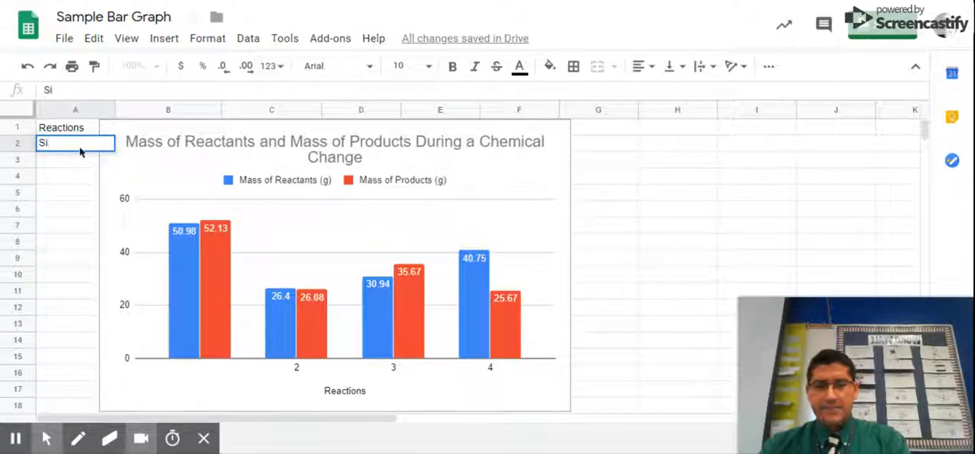
text(dium)
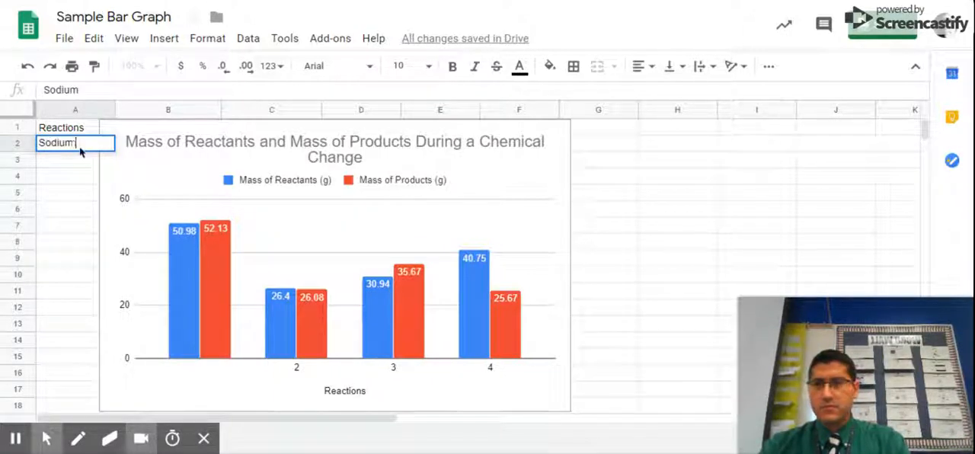
text( Bicarbo)
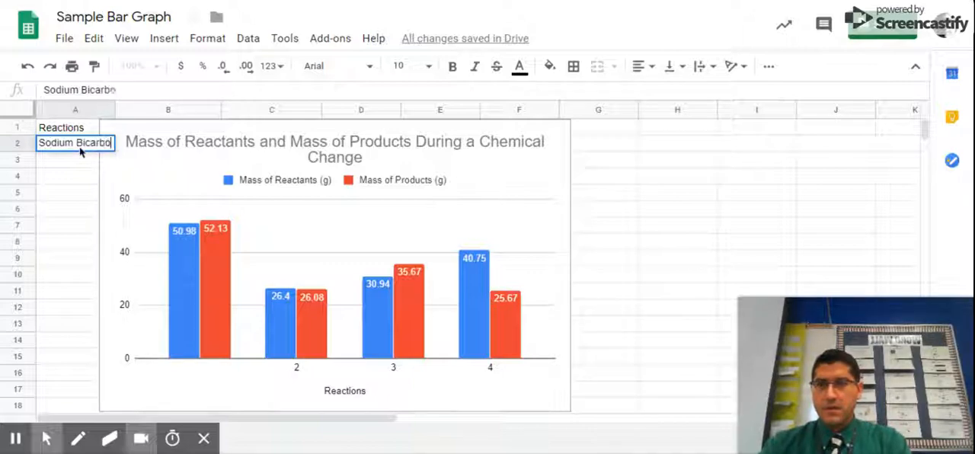
text(nate and )
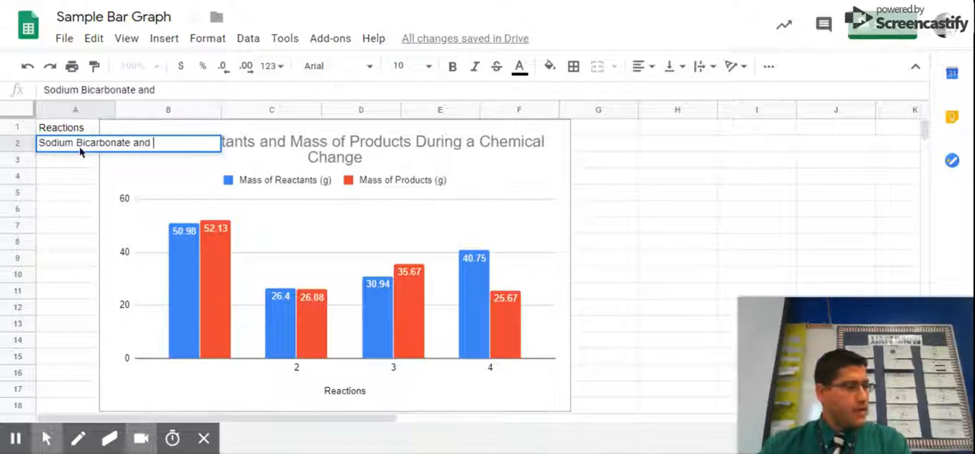
text(Acetic)
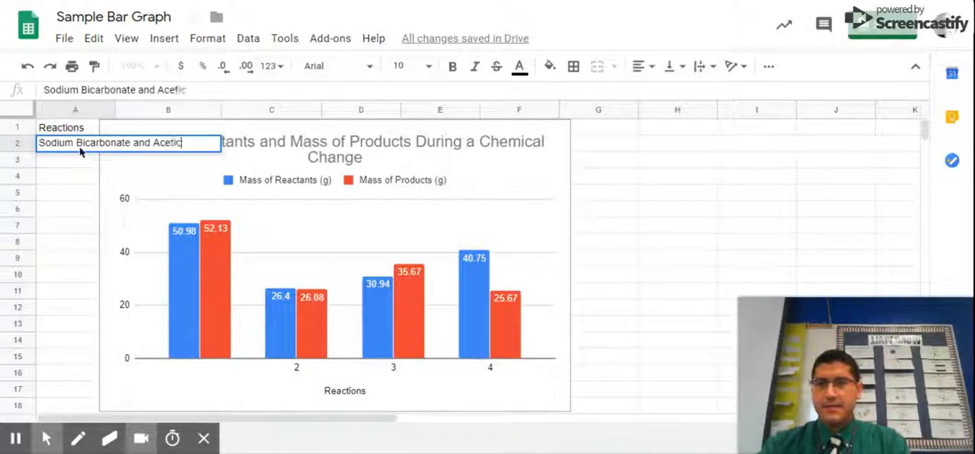
text( Acid)
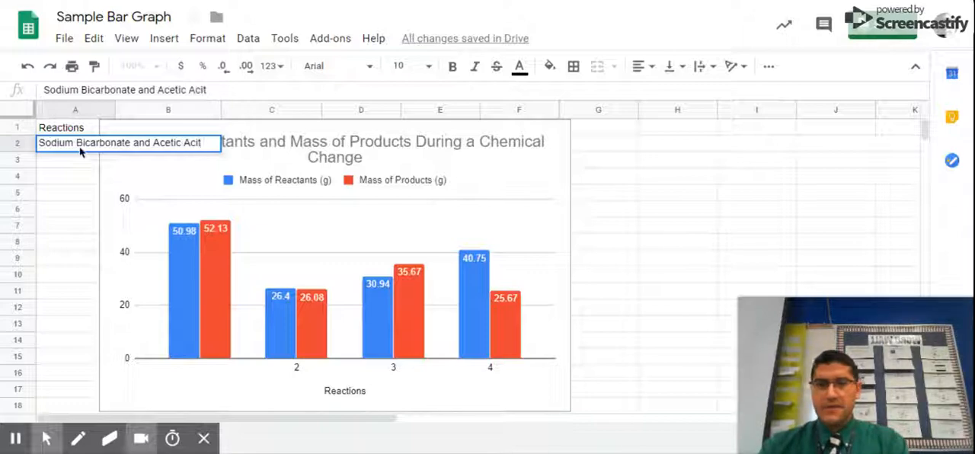
key(Return)
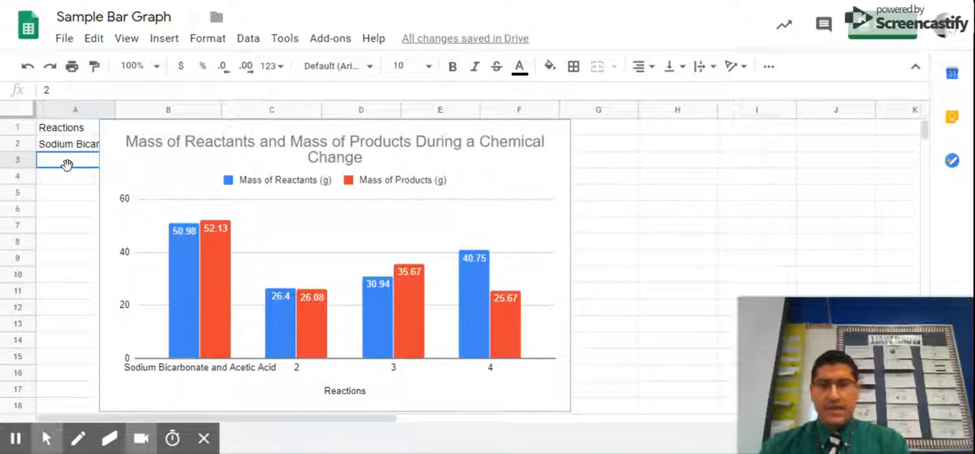
- Replace the second reaction's label in cell A3 with "Magnesium and Hydrochloric Acid"
text(M)
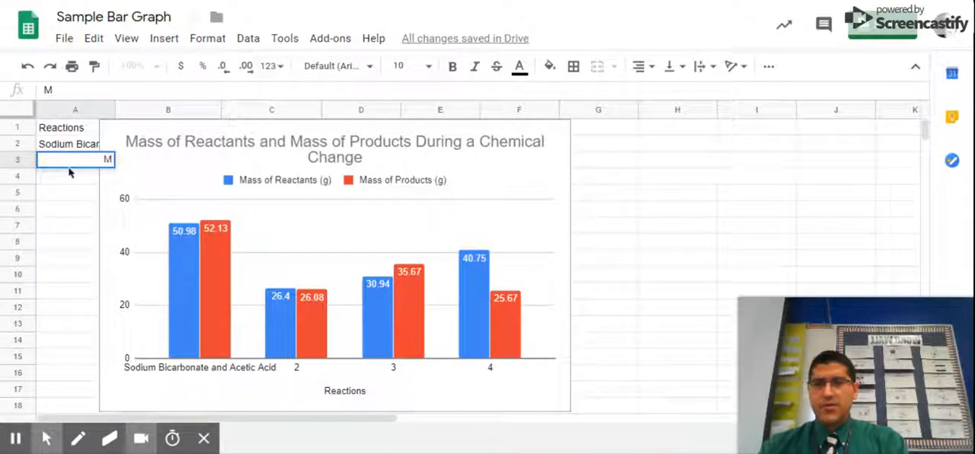
key(BackSpace)
text(Mag)
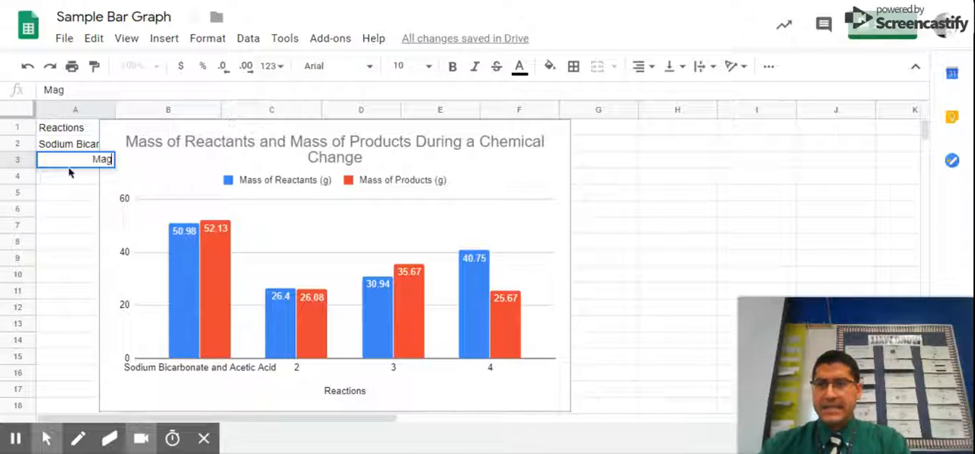
text(nesium an)
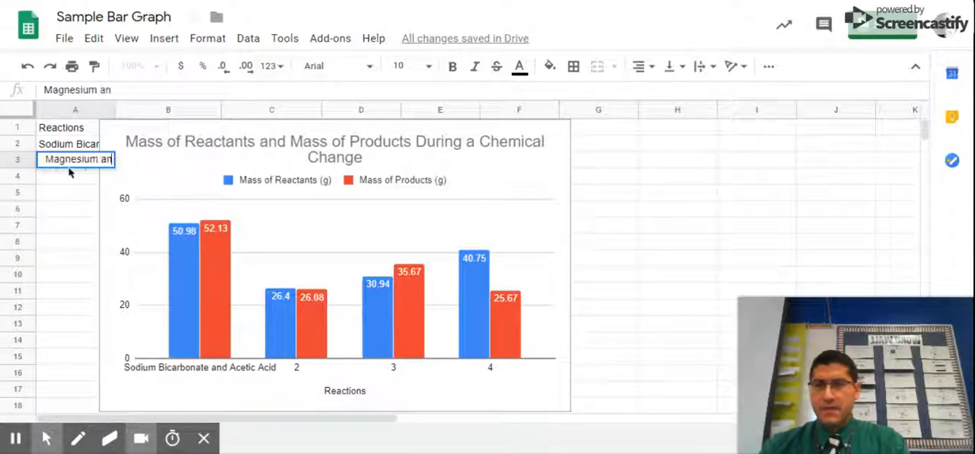
text(d Hydro)
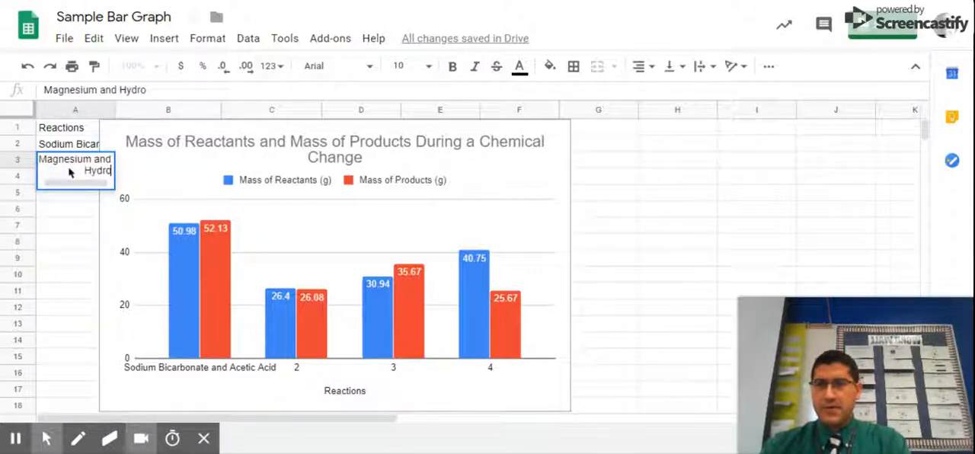
text(chlori)
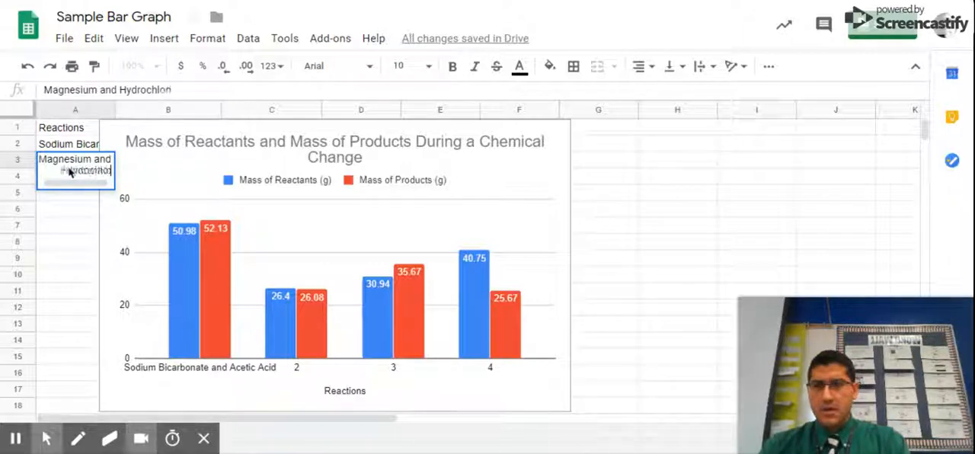
text(c Acid)
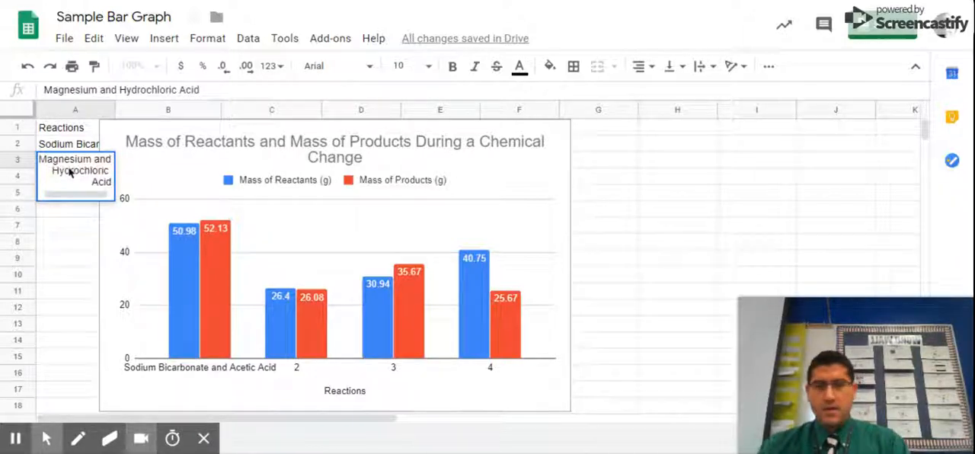
key(Return)
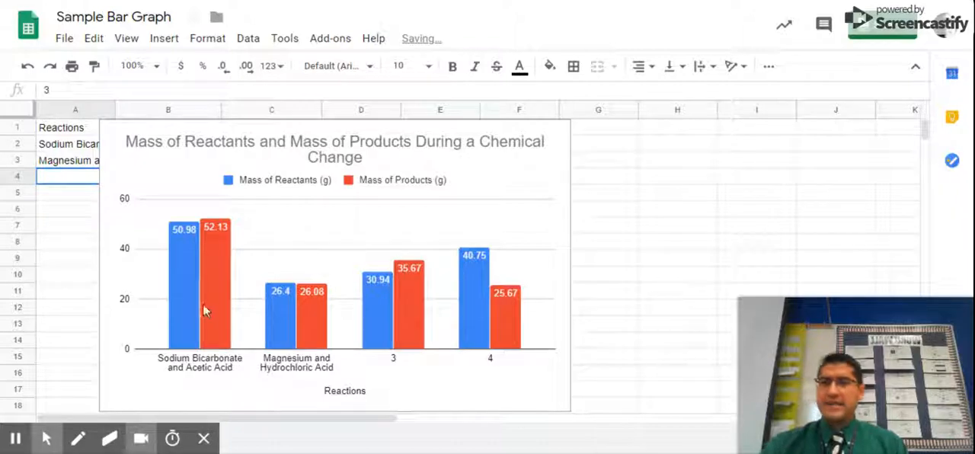